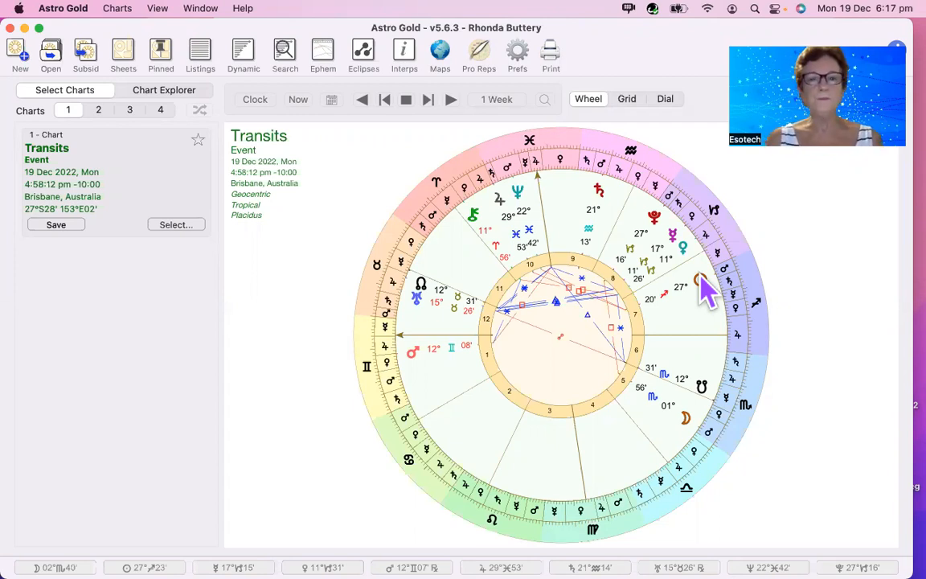
Set the displayed points of the Transits chart to Planets & Chiron (+Nod/Asc/MC)
click(179, 228)
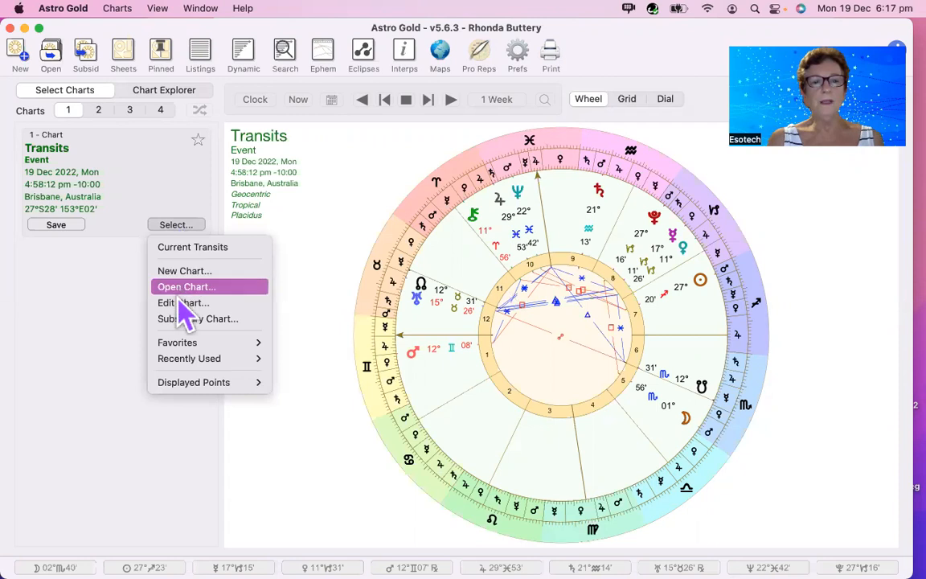
mouse_move(182, 384)
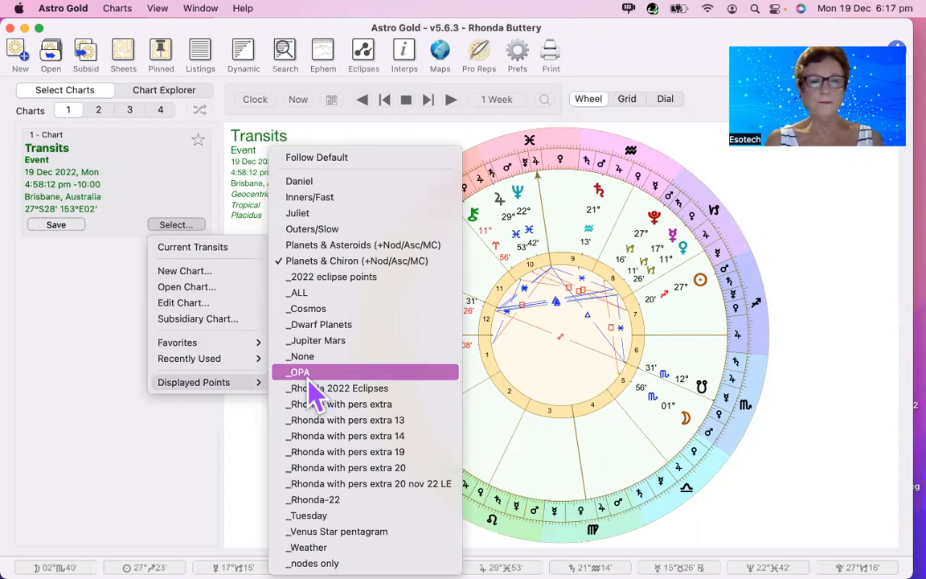
click(309, 265)
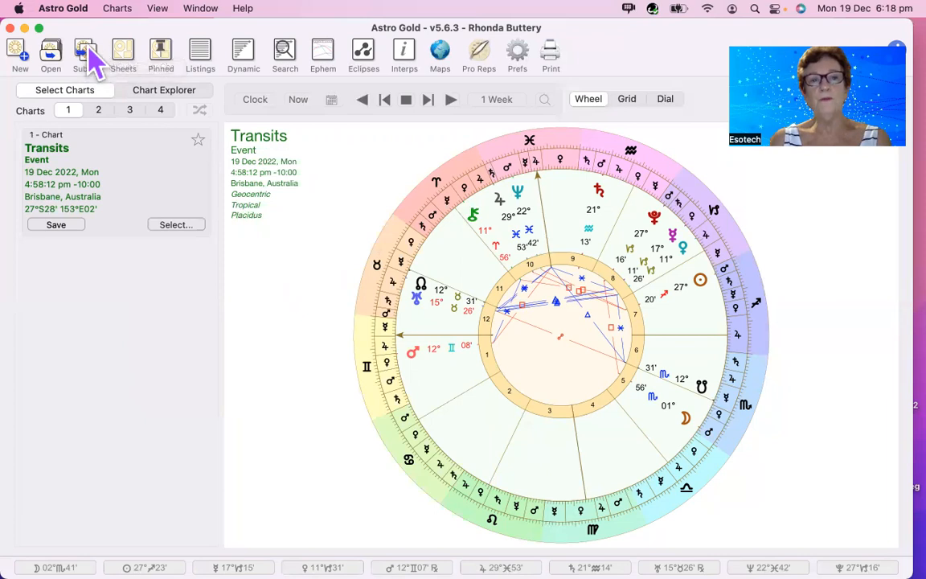
Open the subsidiary chart settings for the Transits chart and choose Solar as the return point
click(170, 226)
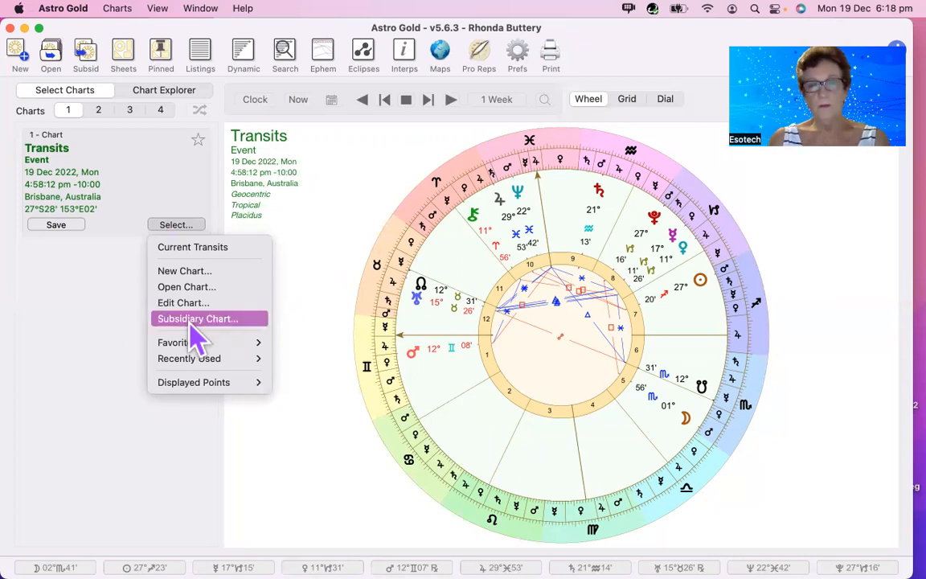
click(190, 321)
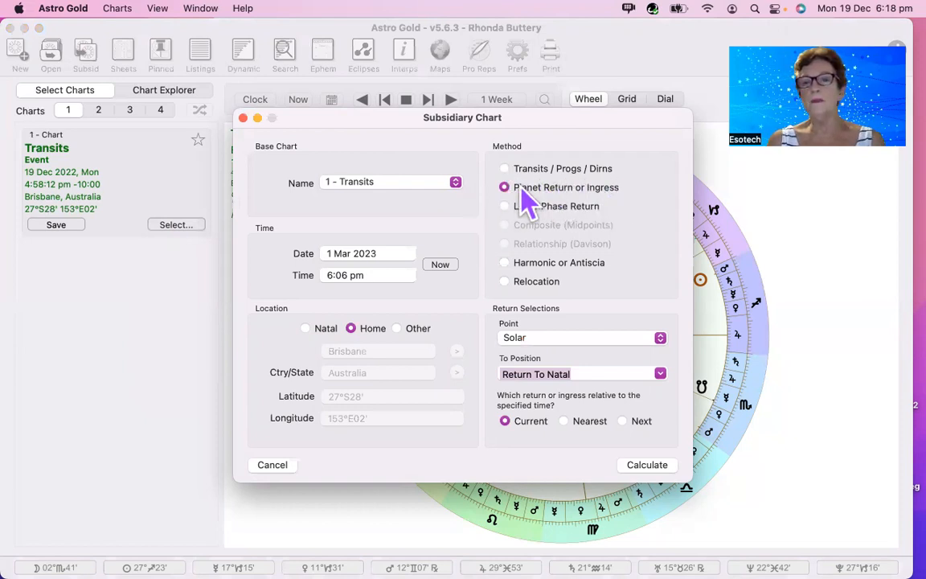
click(389, 251)
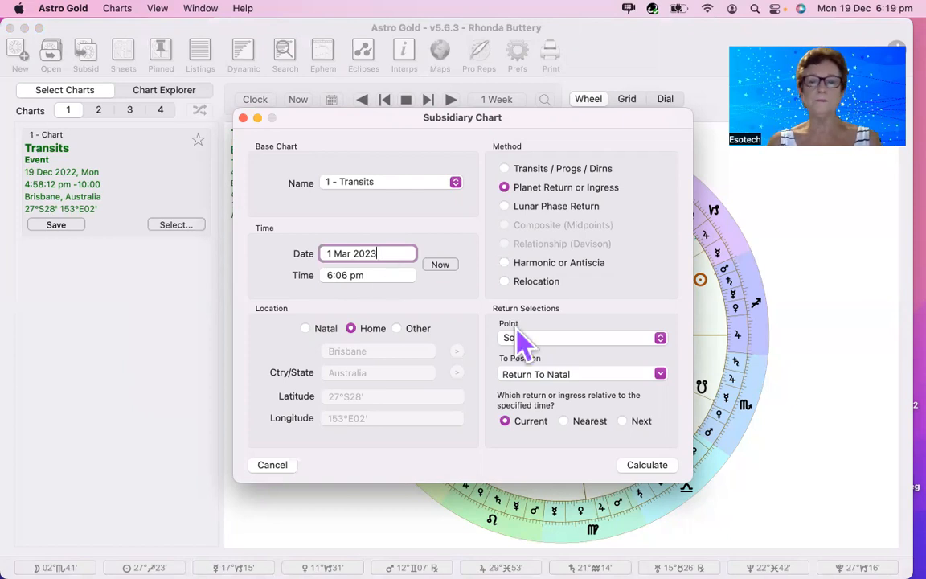
click(659, 338)
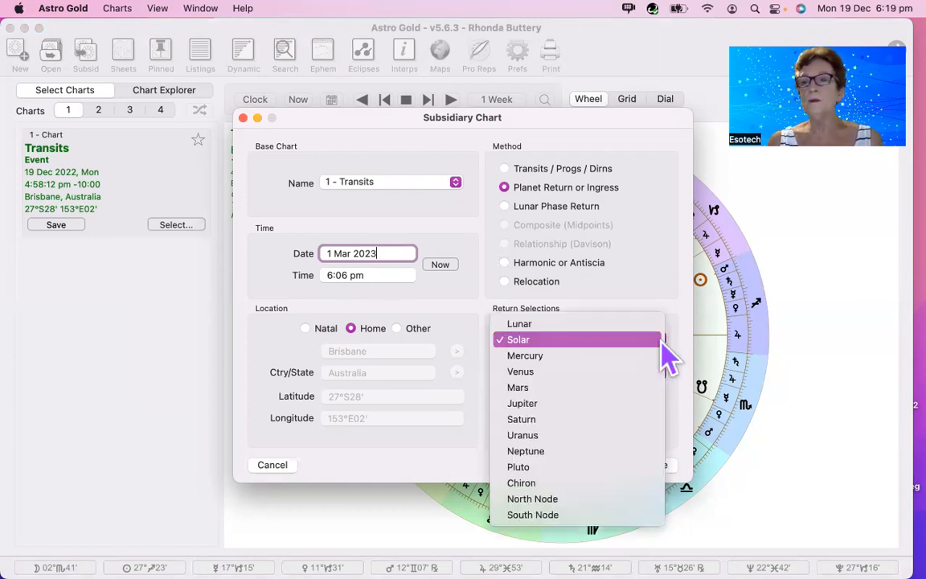
click(577, 339)
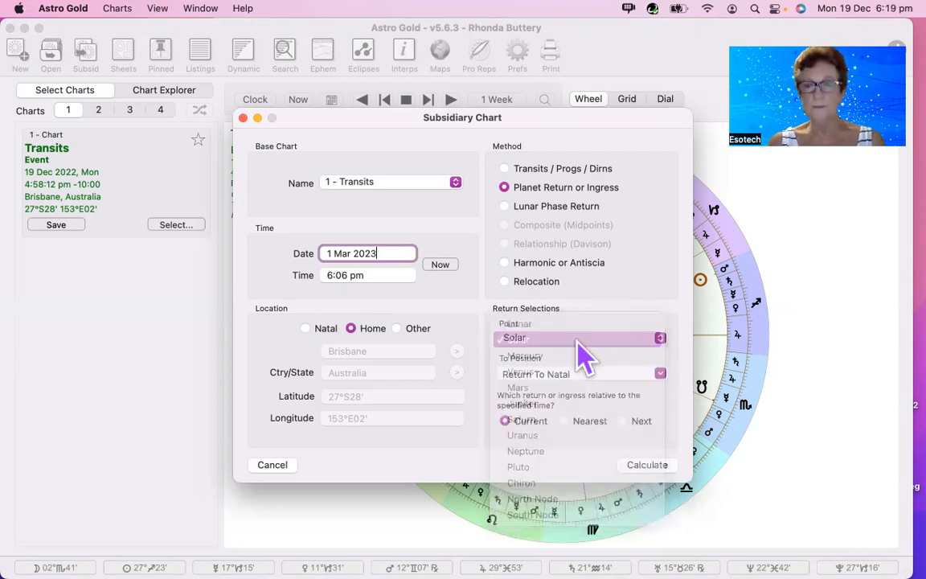
Set the target position to Ingress 00°Ar00', choose the nearest ingress to the specified time, and calculate the chart
click(660, 375)
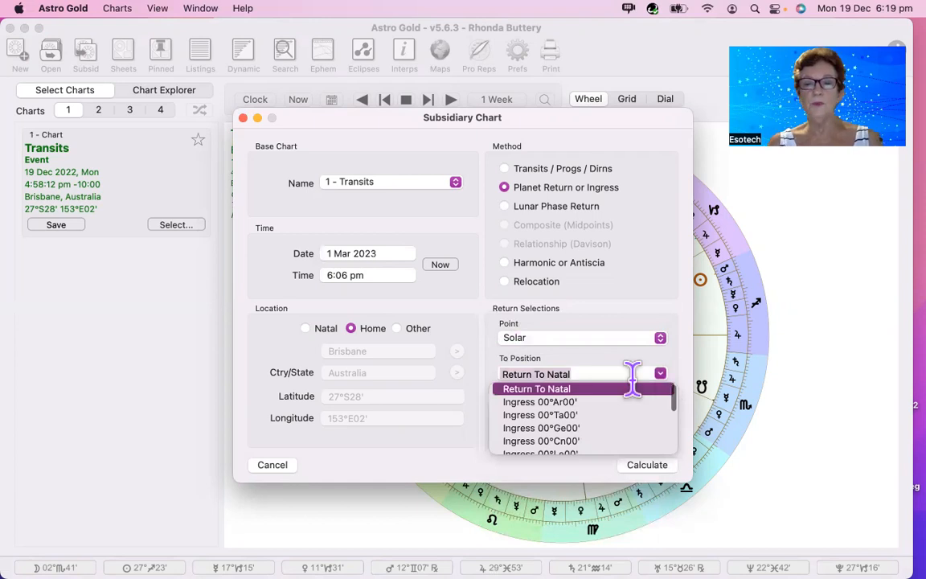
click(587, 402)
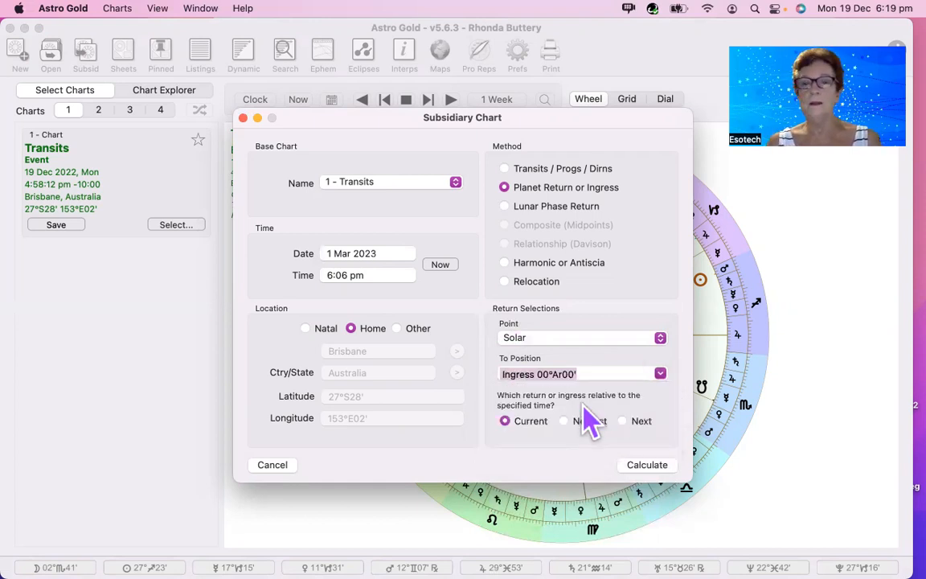
click(660, 375)
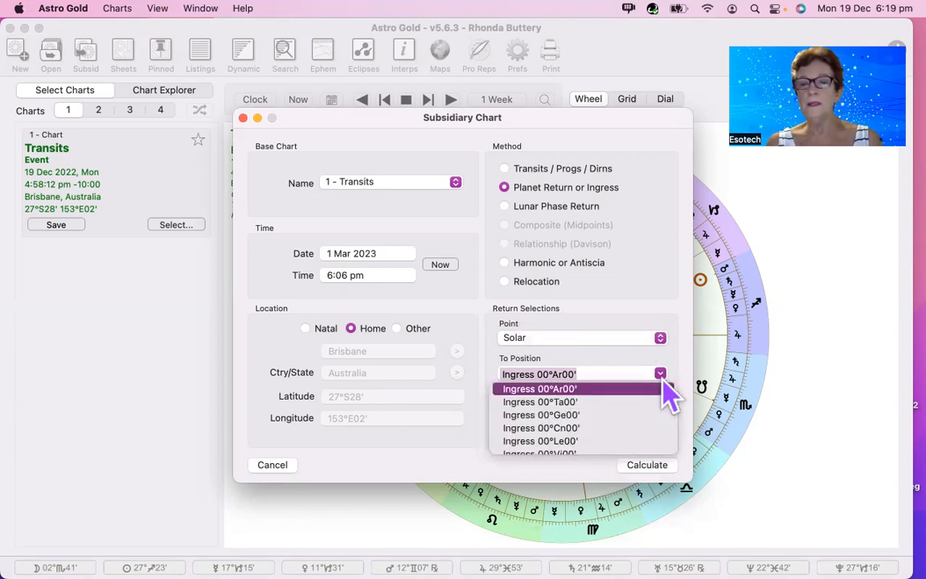
click(594, 390)
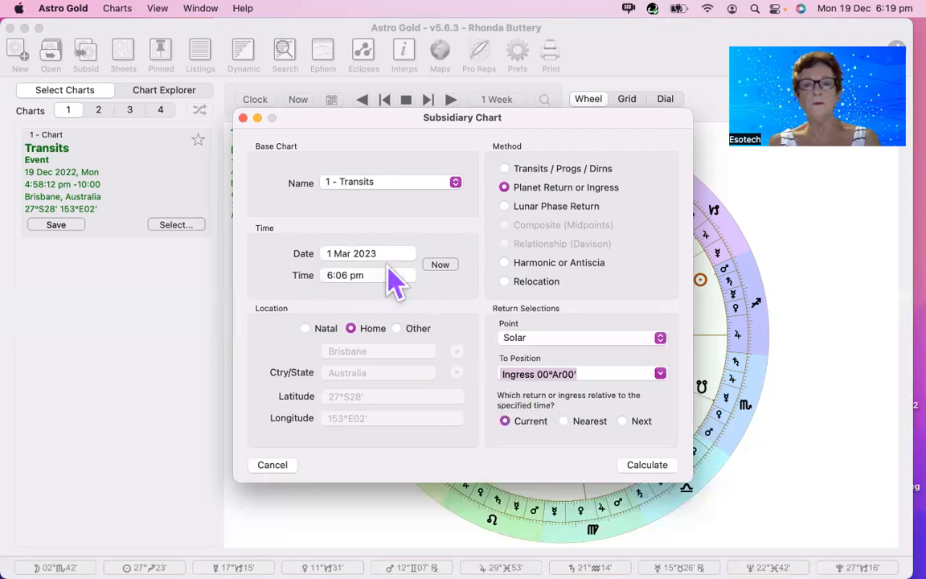
click(565, 421)
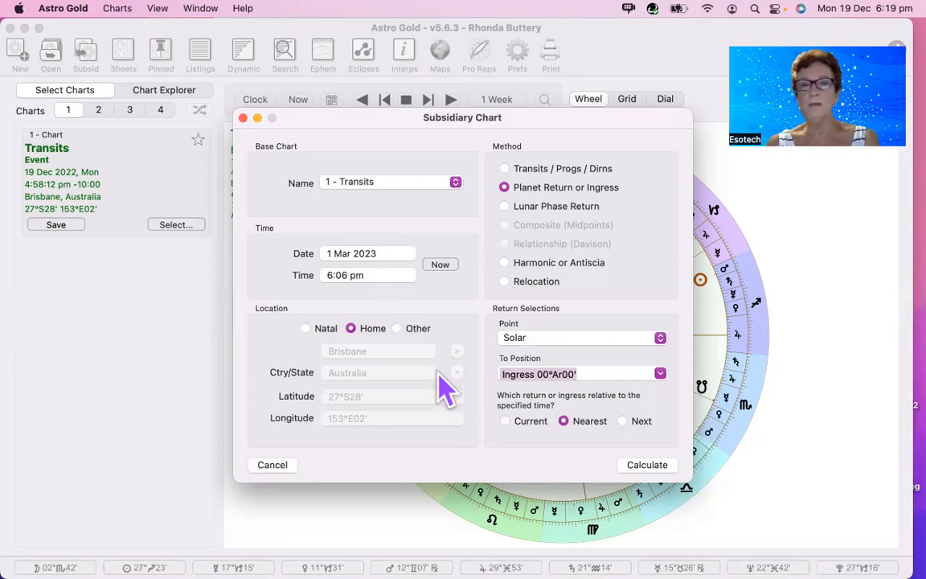
click(649, 467)
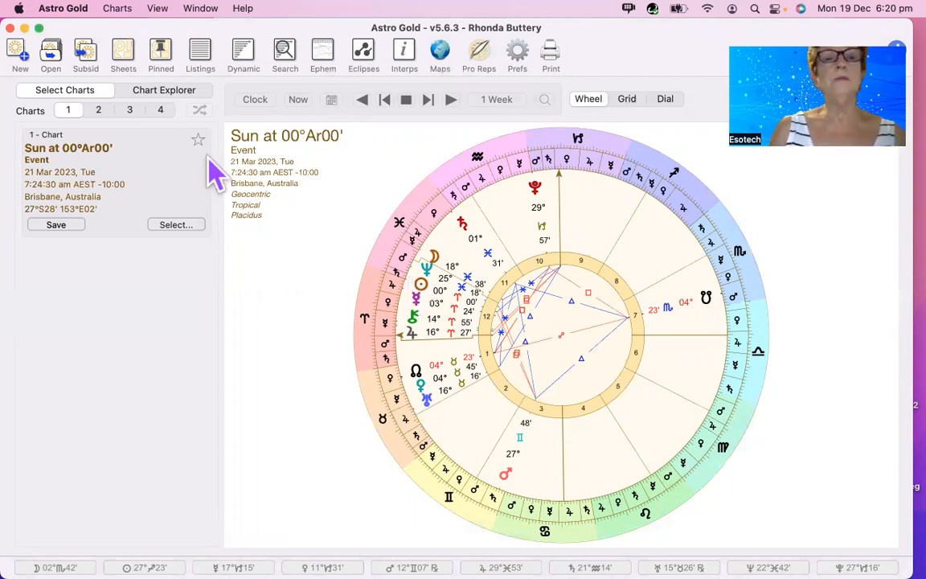
Review the ingress chart's Wheel, Grid, Syzygys & Eclipses and Wheel+Basics astro sheets, and close the sheets
click(123, 62)
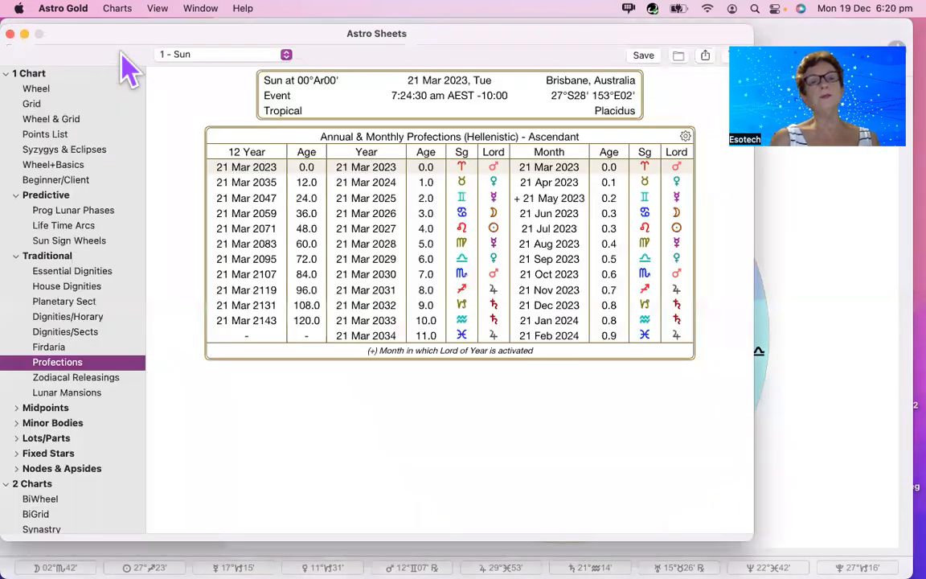
click(35, 89)
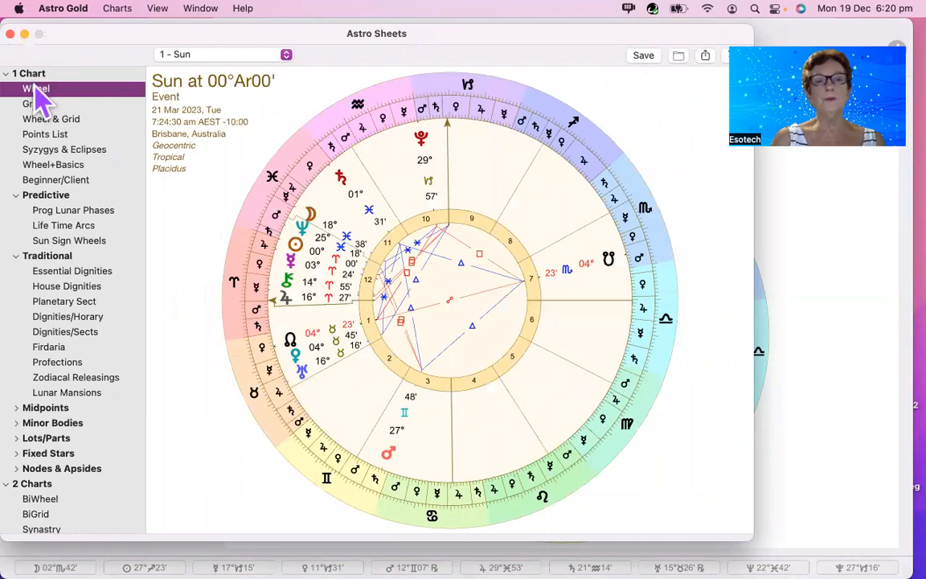
click(34, 104)
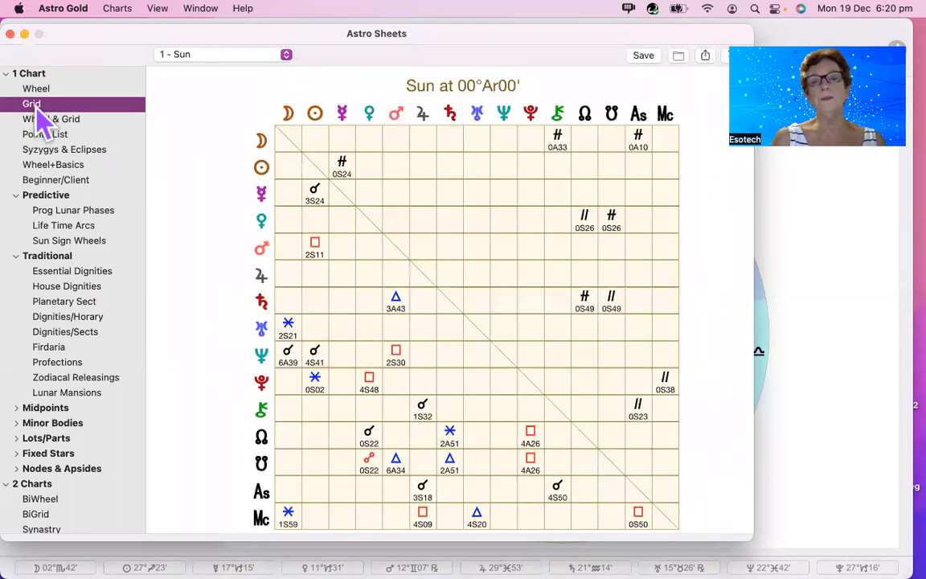
click(50, 156)
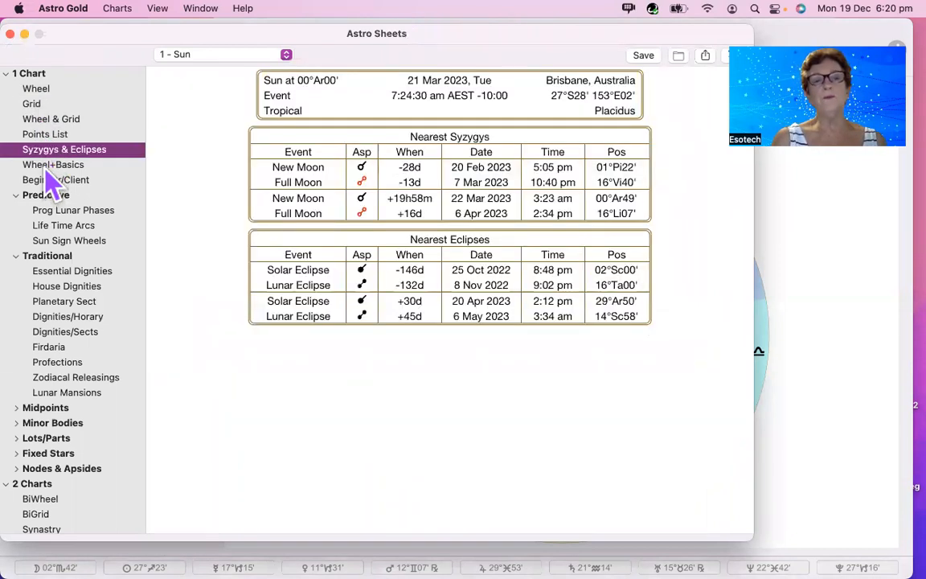
click(52, 166)
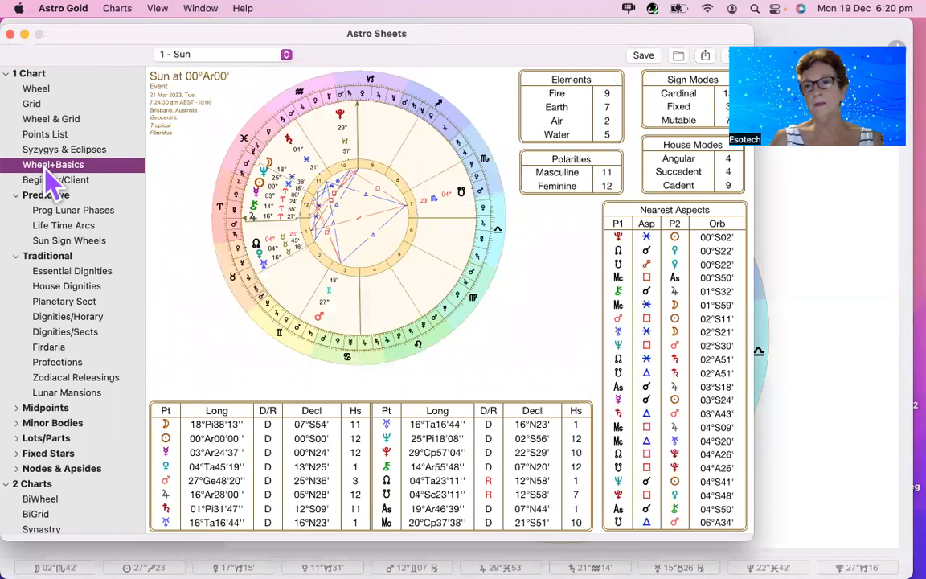
click(10, 34)
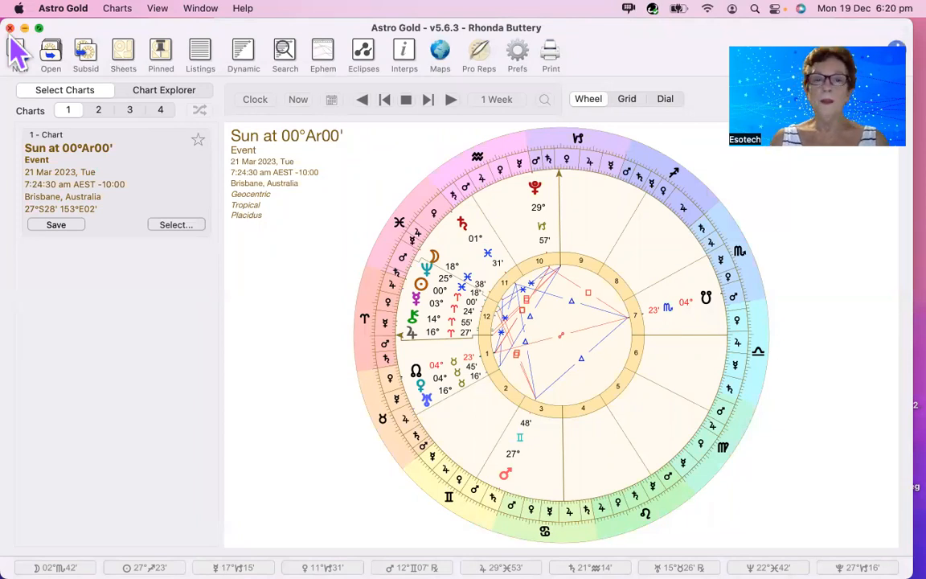
Start saving the Sun at 00°Ar00' chart and create a new chart file named ingress in the Astro Gold folder
click(58, 225)
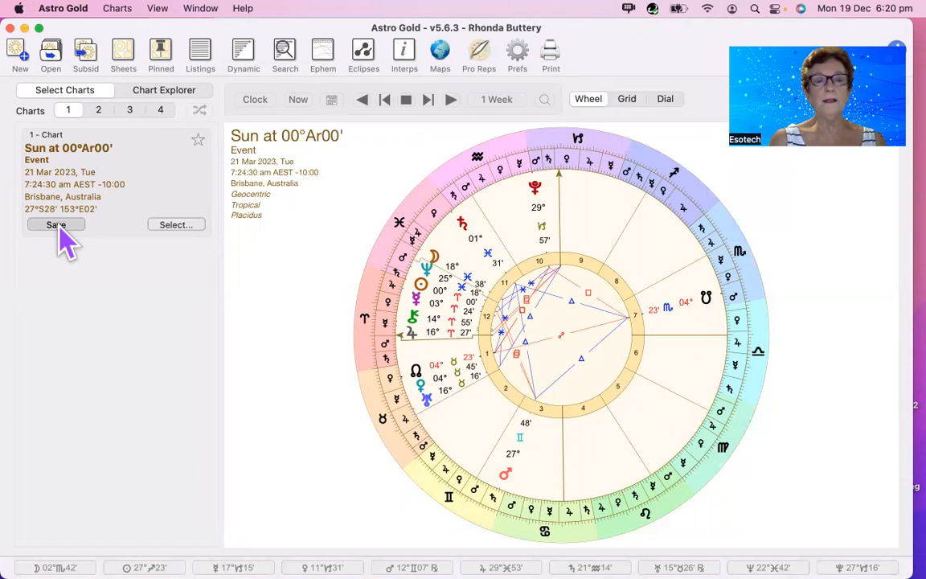
click(56, 225)
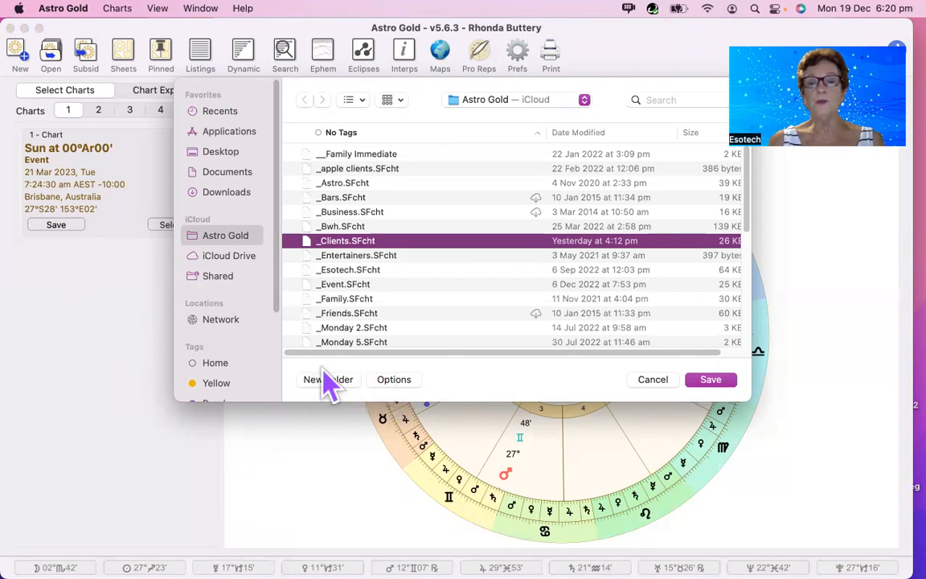
click(394, 382)
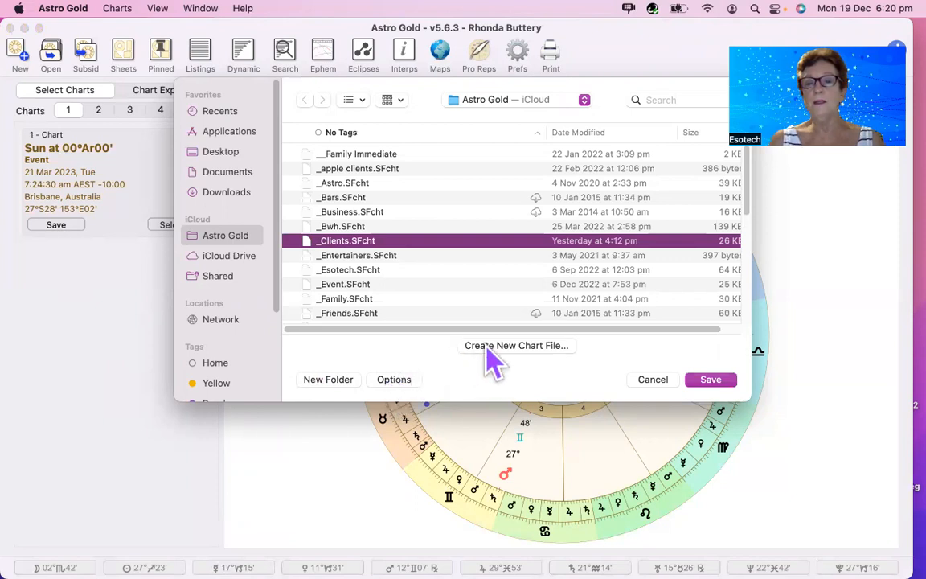
click(492, 348)
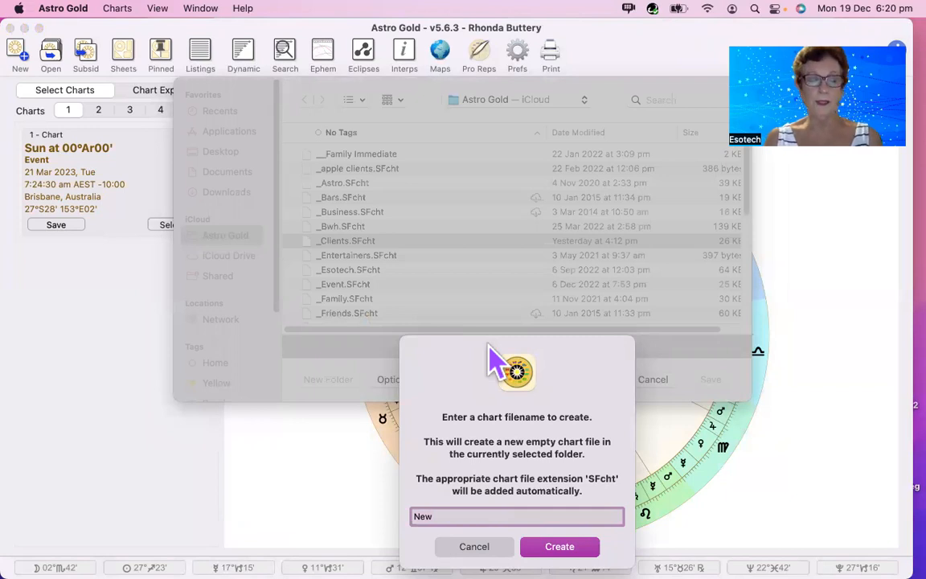
text(ingress)
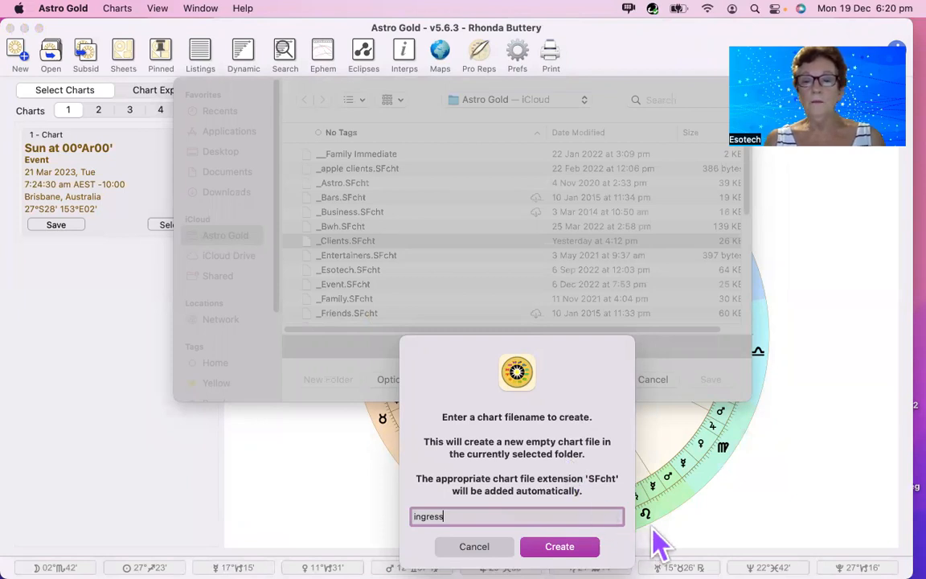
click(563, 547)
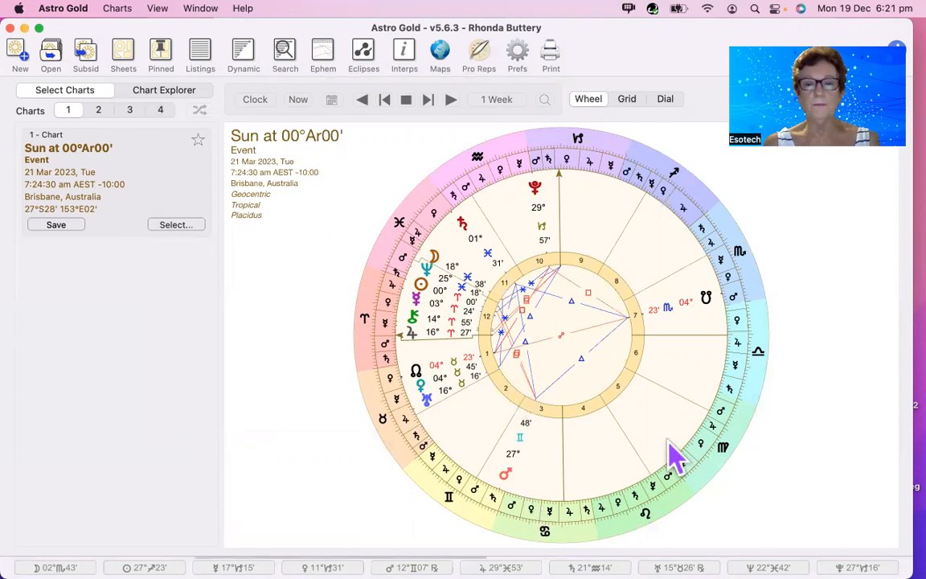
Reopen the save dialog for the Sun at 00°Ar00' chart
click(69, 225)
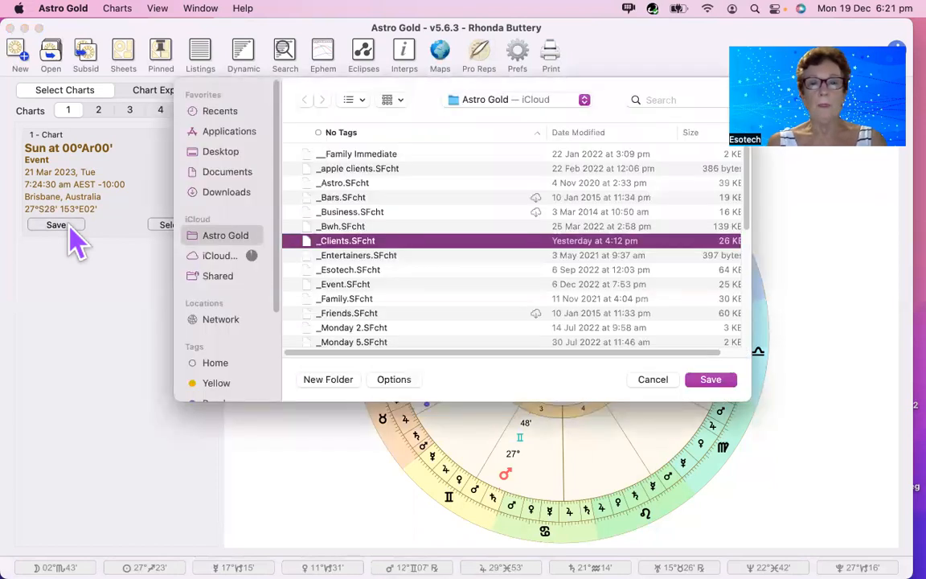
drag(563, 105, 594, 151)
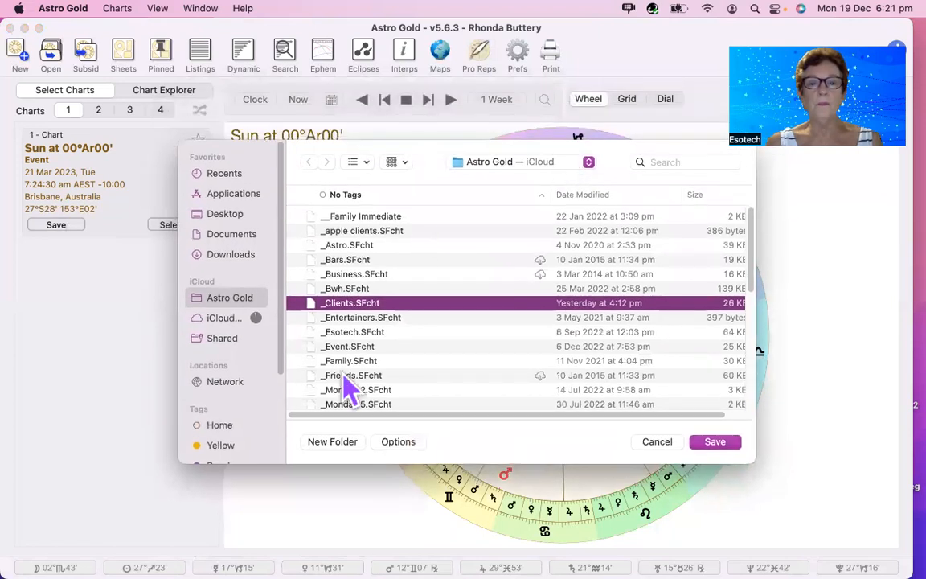
Try to create a new chart file named Ingress in the Astro Gold folder
click(399, 445)
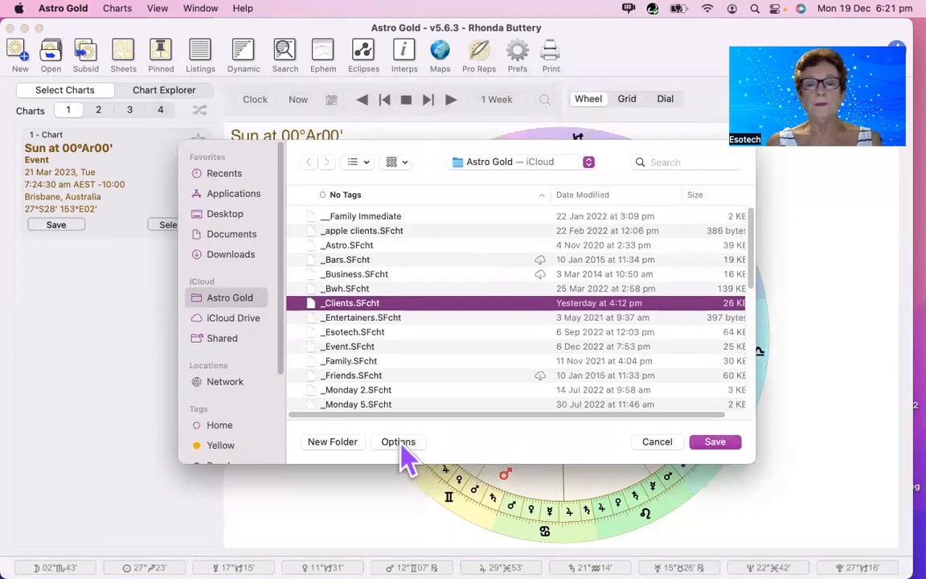
click(518, 411)
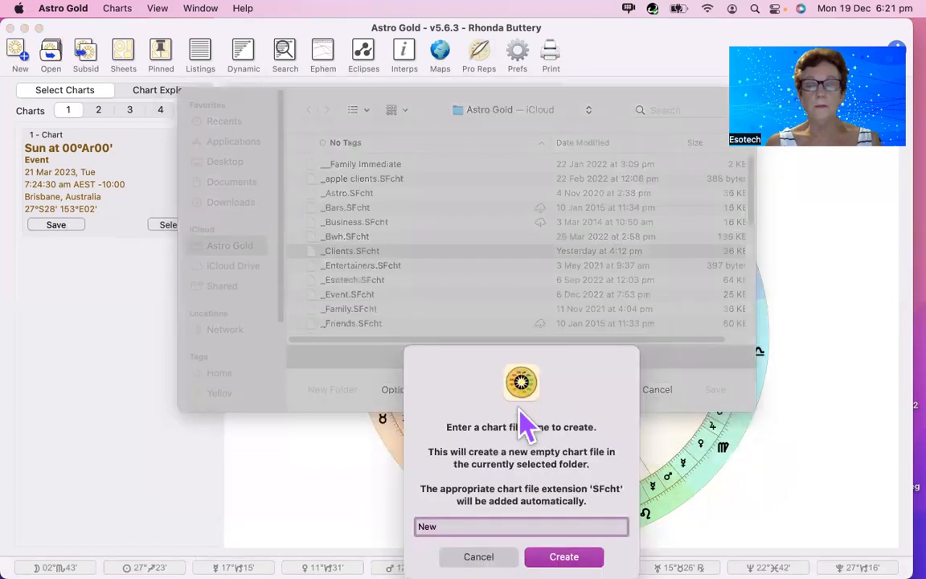
text(Ingress)
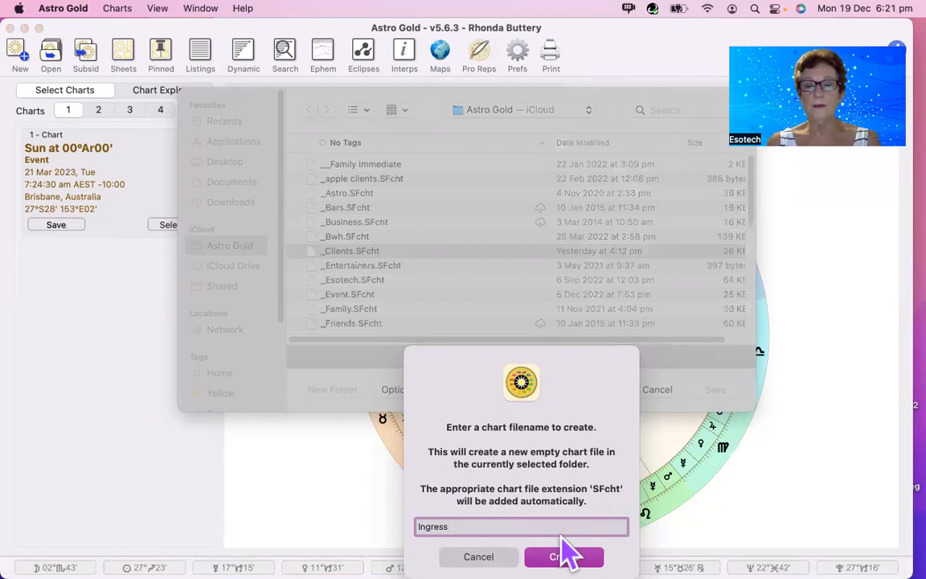
click(566, 555)
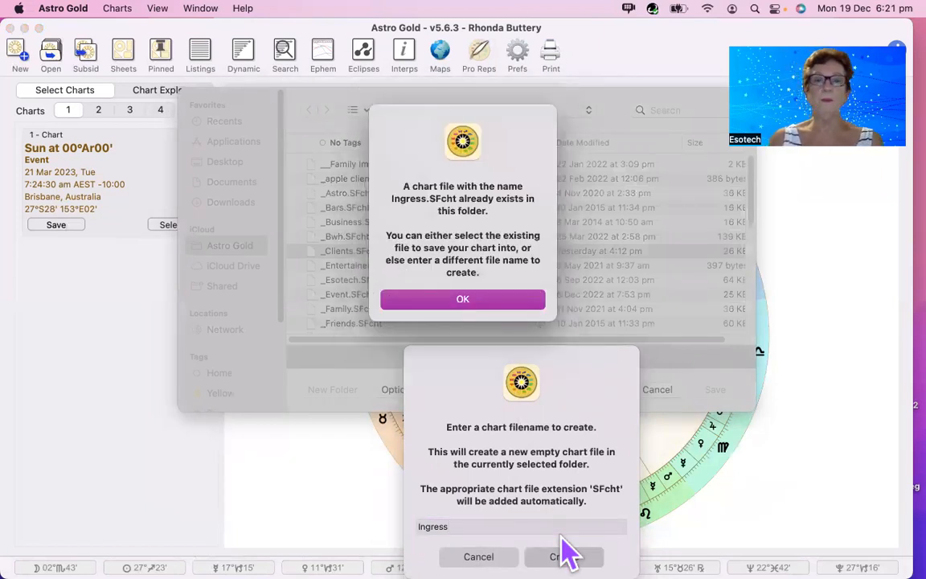
click(465, 301)
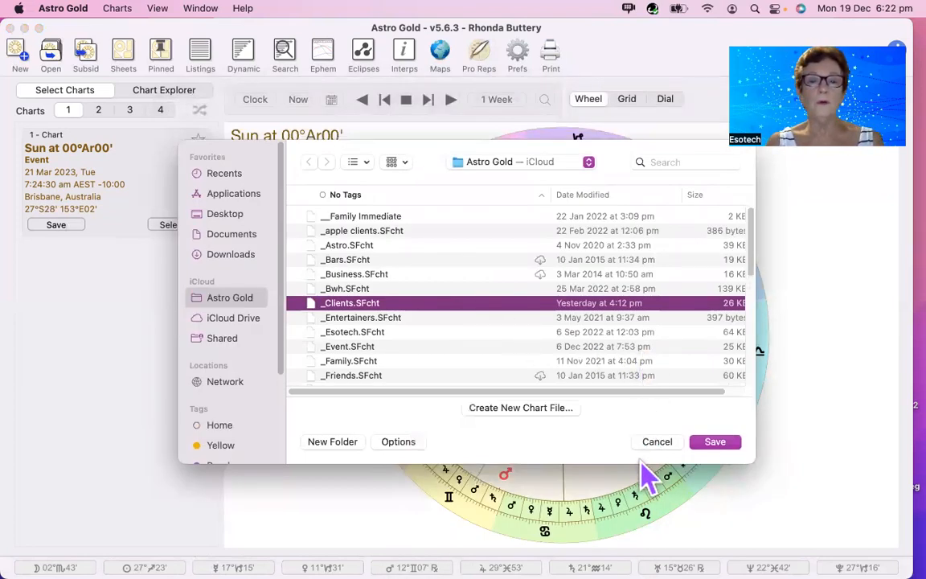
Save the Sun at 00°Ar00' chart in the existing ingress.SFcht file in the Astro Gold folder
drag(759, 275, 768, 371)
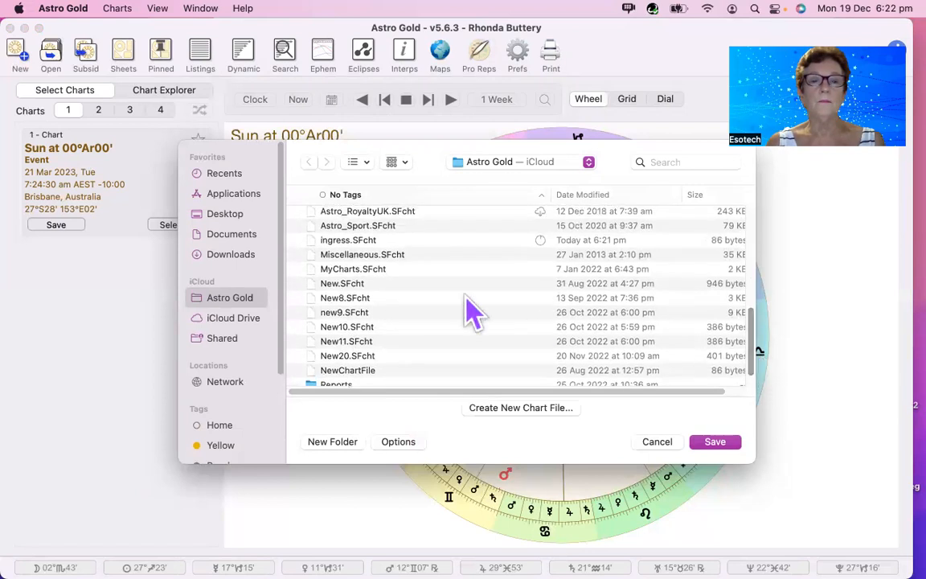
click(366, 243)
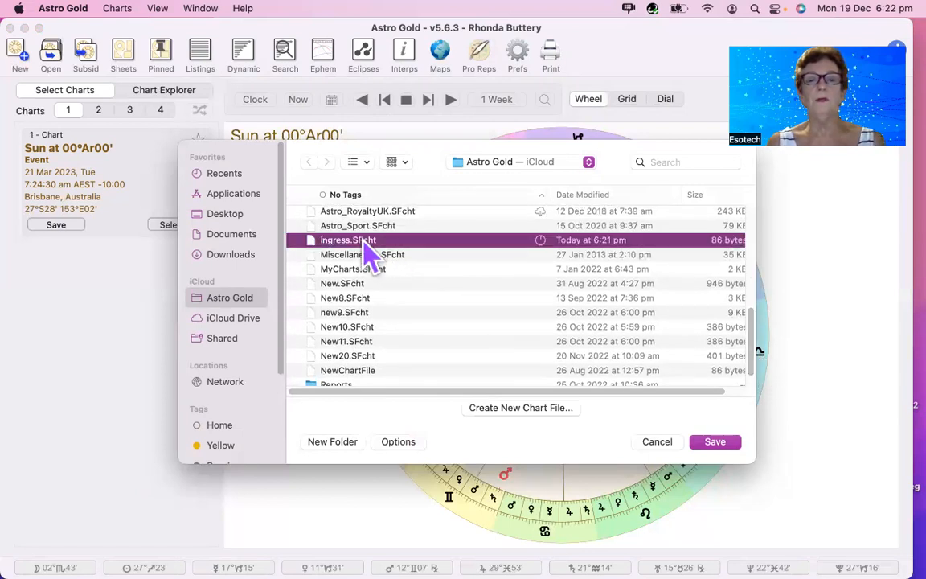
click(713, 443)
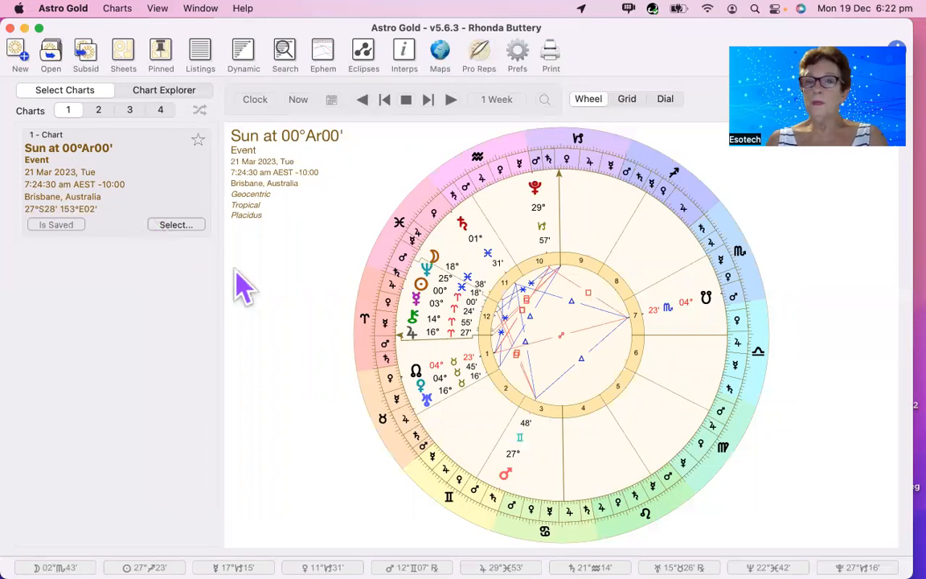
Start a subsidiary chart from the Sun at 00°Ar00' chart and set the solar return position to Ingress 00°Cn00'
click(188, 226)
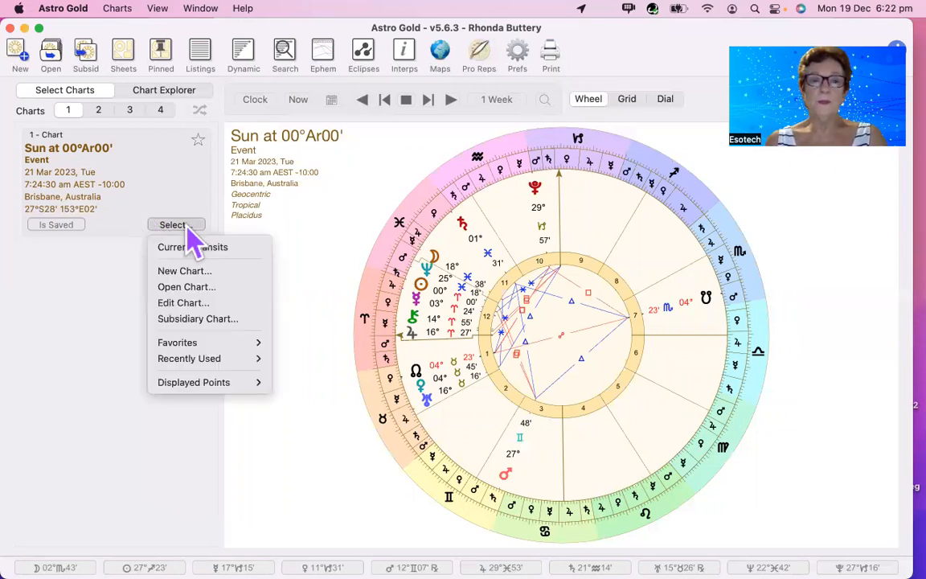
click(197, 320)
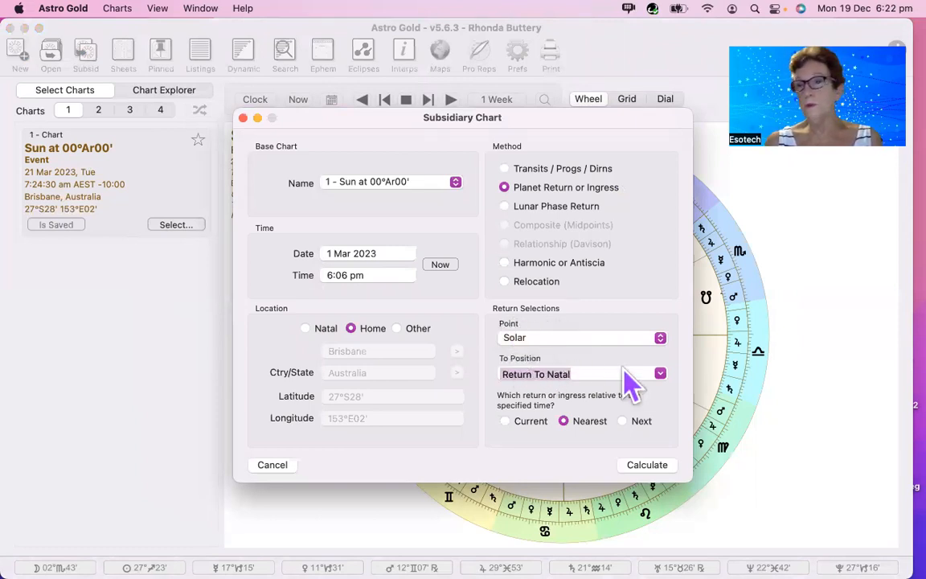
click(660, 376)
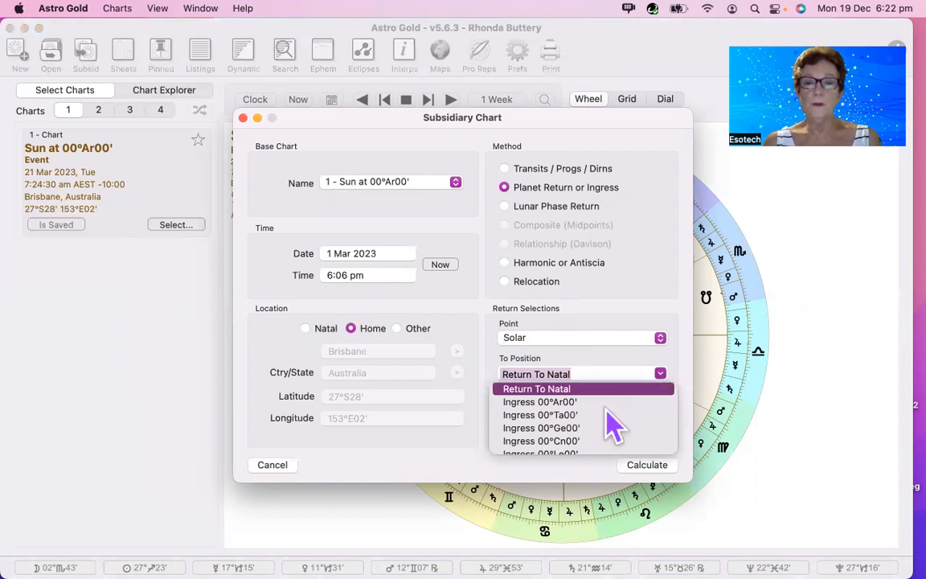
click(561, 394)
key(Down)
key(Down)
key(Down)
key(Down)
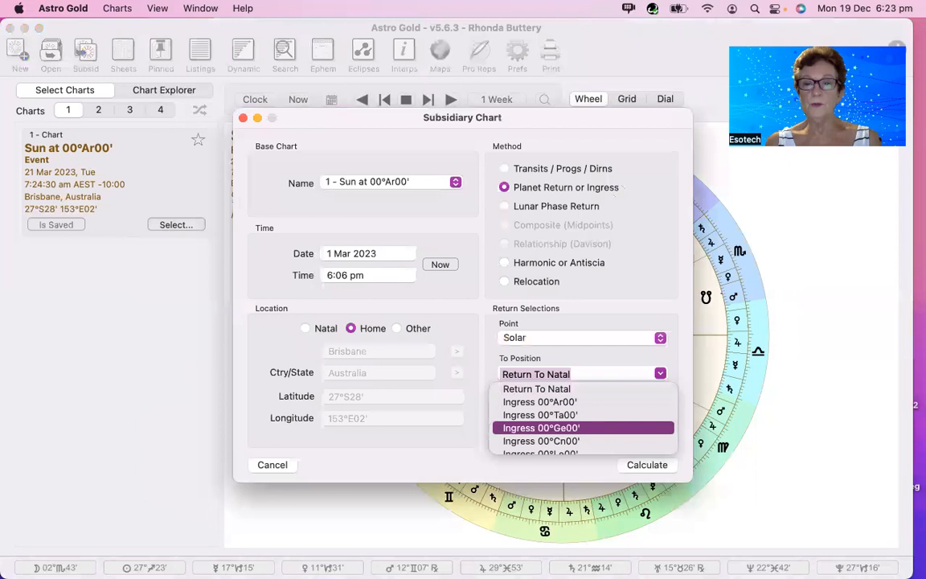
key(Down)
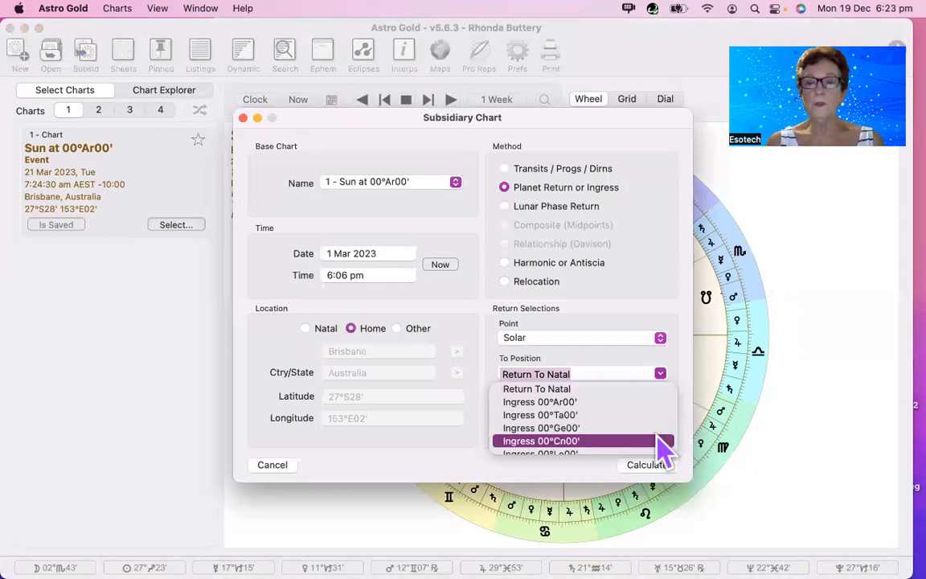
click(611, 442)
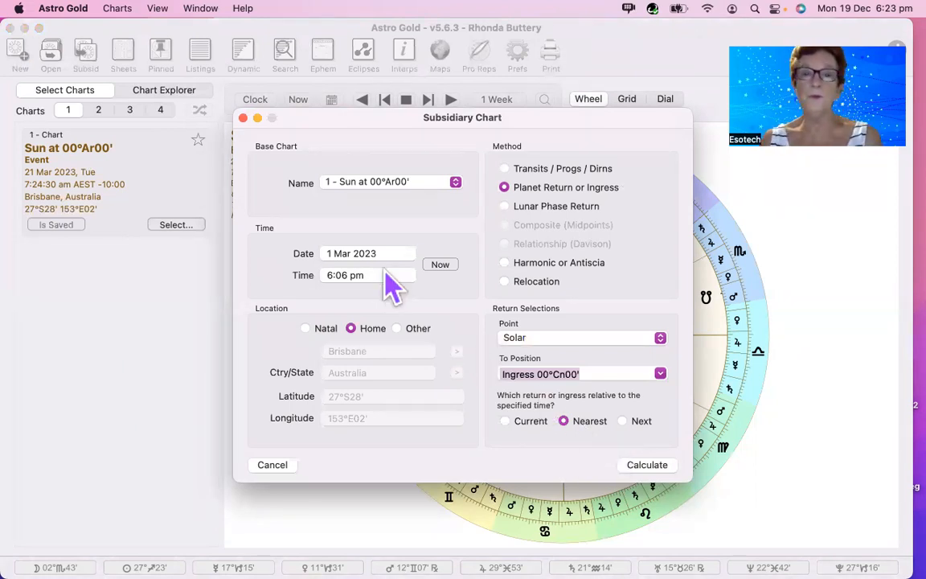
Set the subsidiary chart's date to 1 June 2023 and calculate the Cancer ingress chart
click(356, 254)
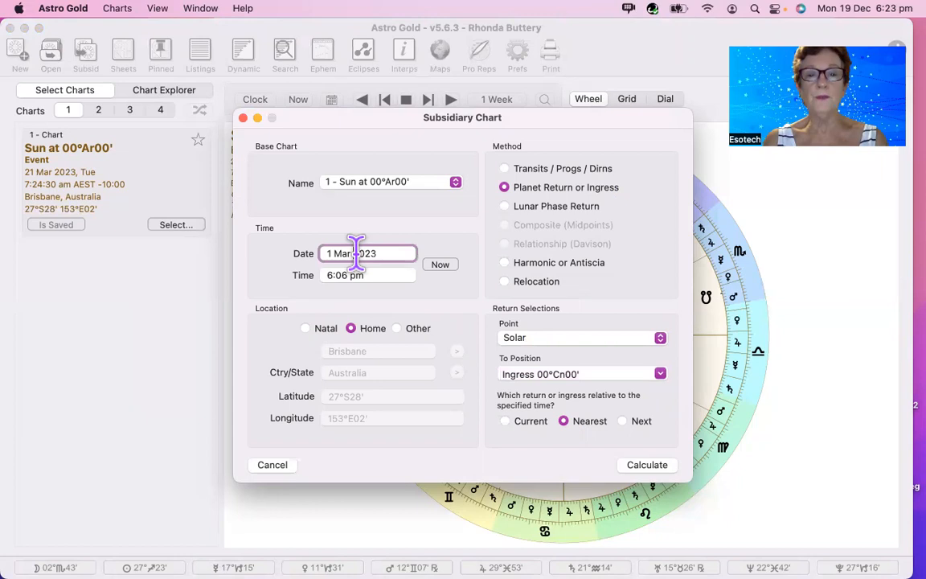
key(BackSpace)
key(BackSpace)
key(BackSpace)
key(BackSpace)
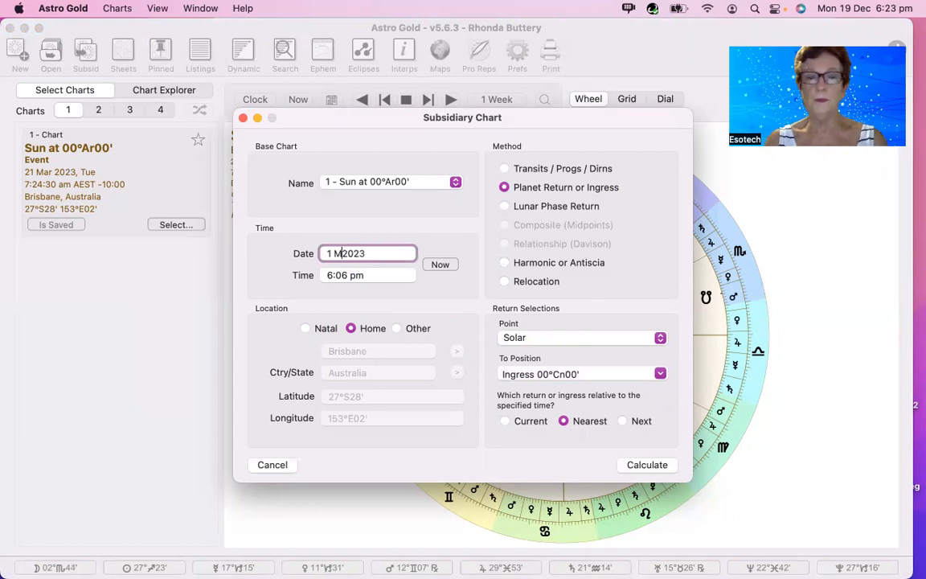
text(June)
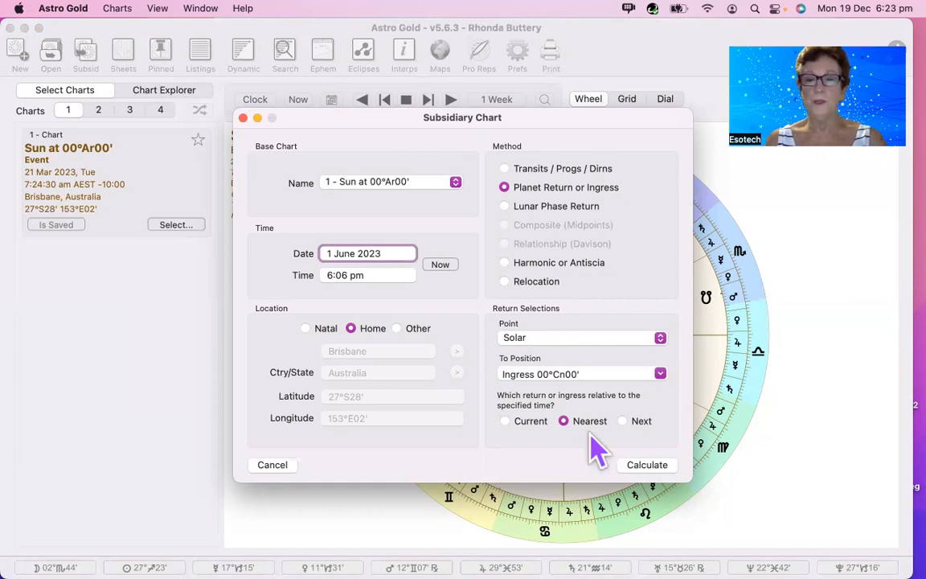
click(639, 465)
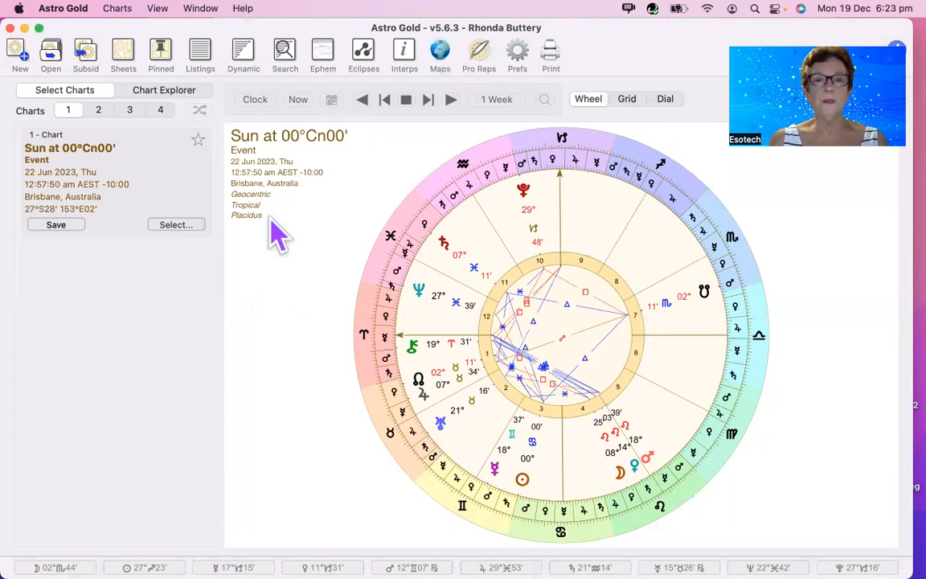
Edit the Cancer ingress chart's name to read Sun at 00°Cn00'. 2023 and recalculate it
click(180, 225)
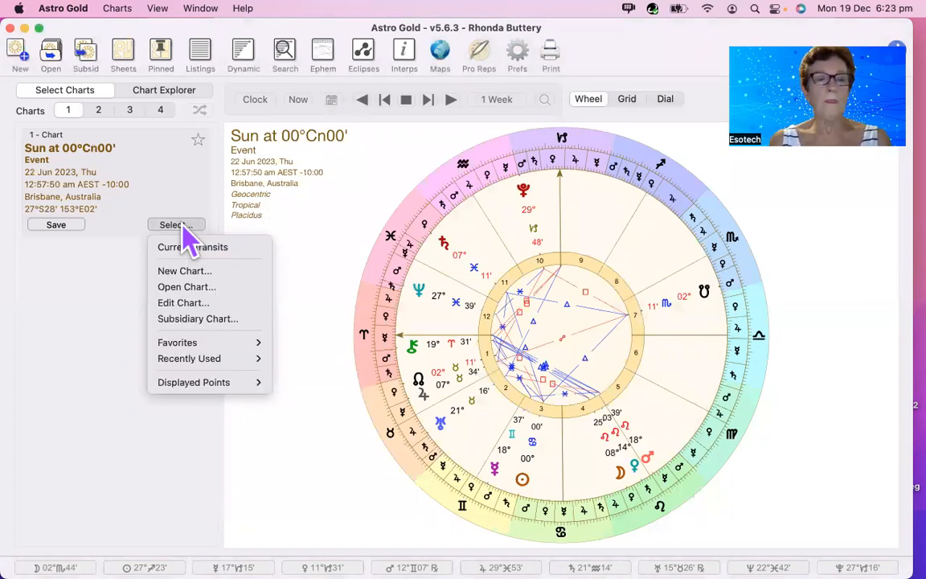
click(185, 309)
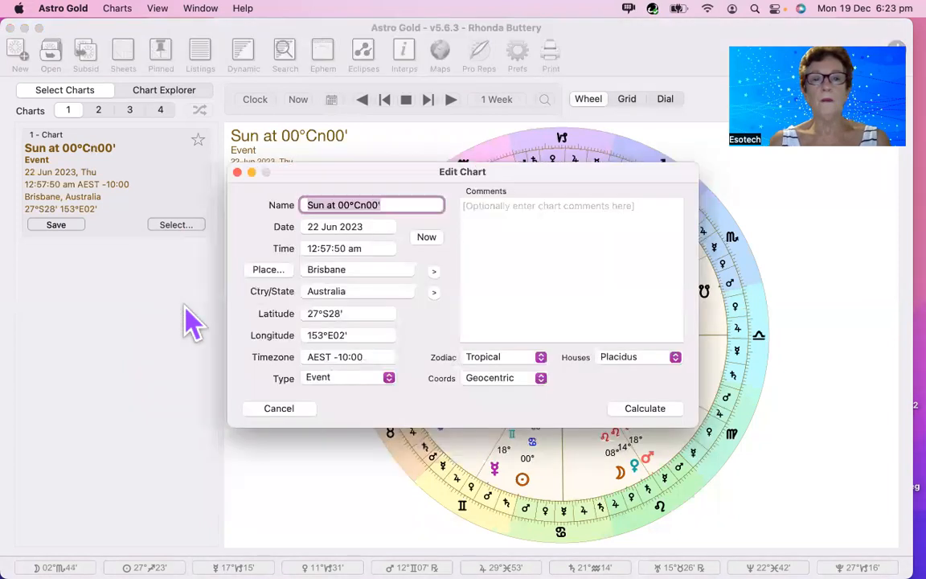
click(386, 205)
text(. 2023)
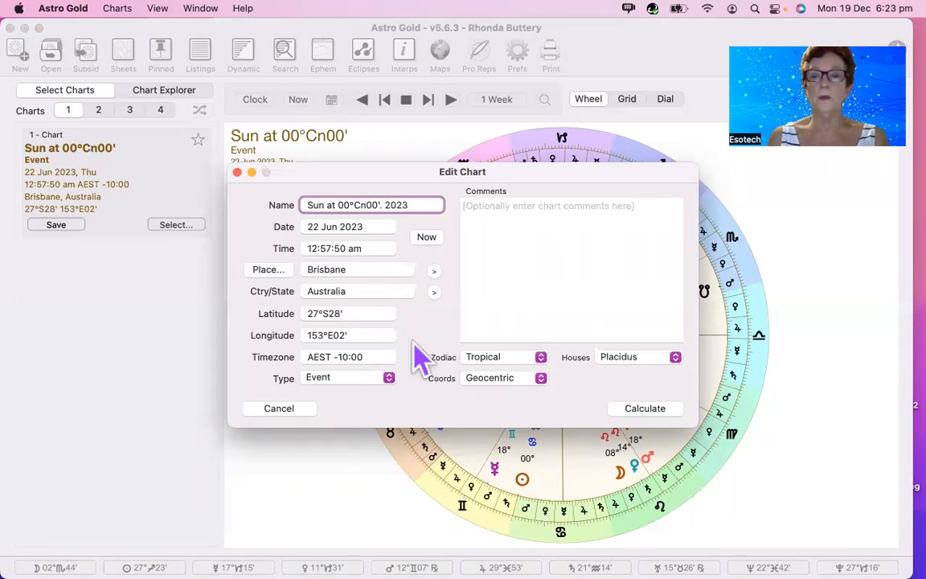
click(643, 412)
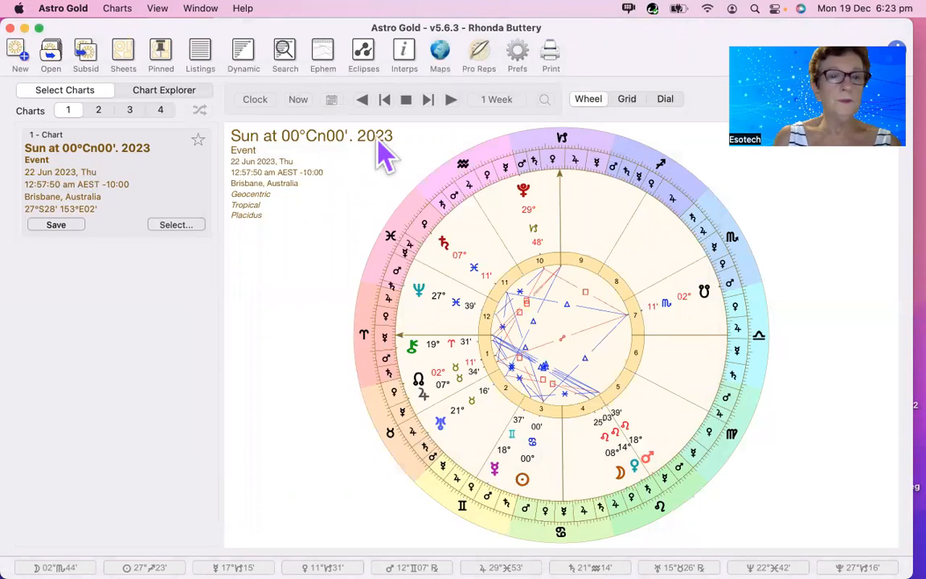
Rename the Sun at 00°Cn00'. 2023 chart to Cancer ingress 2023 and save it in the ingress.SFcht file
click(180, 225)
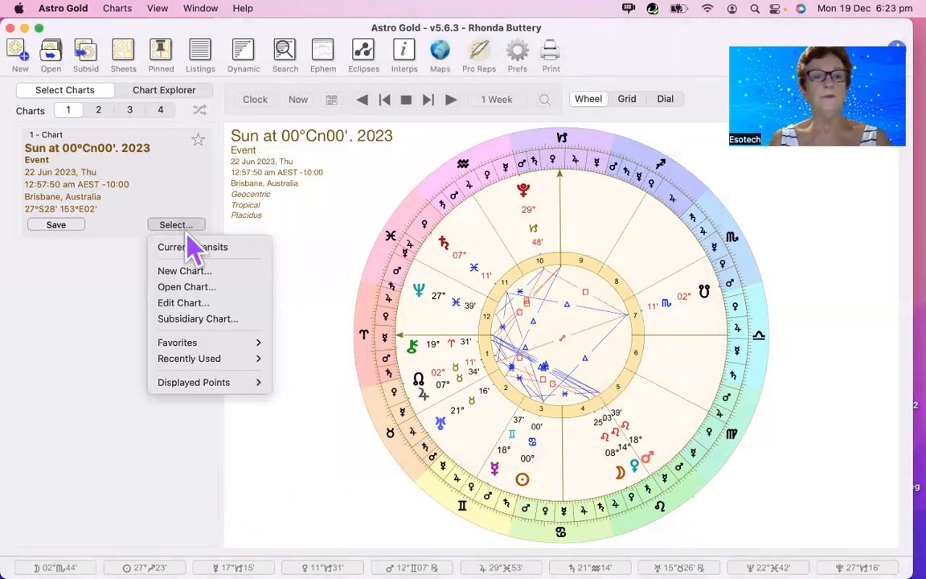
click(203, 309)
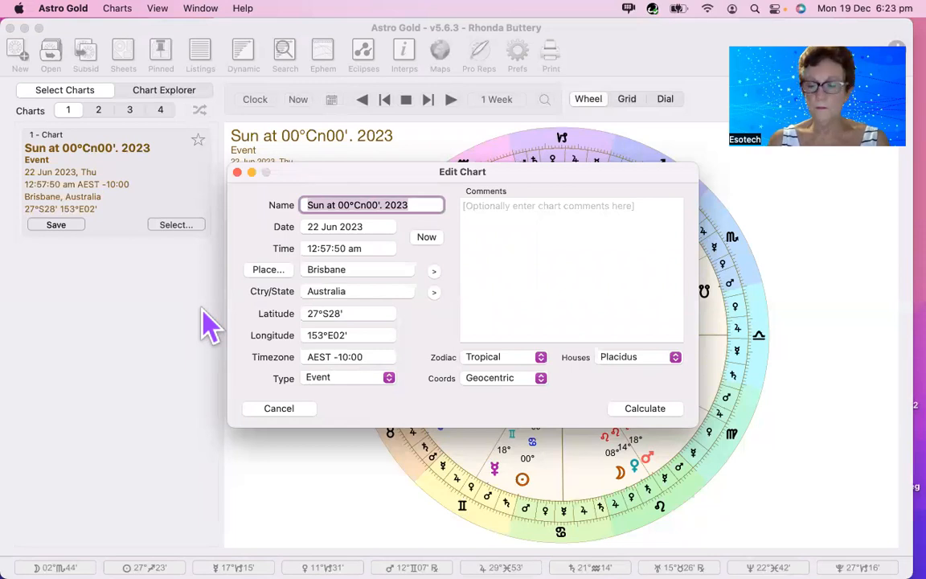
key(Right)
key(Left)
key(Left)
key(Left)
key(Left)
key(Left)
key(BackSpace)
key(BackSpace)
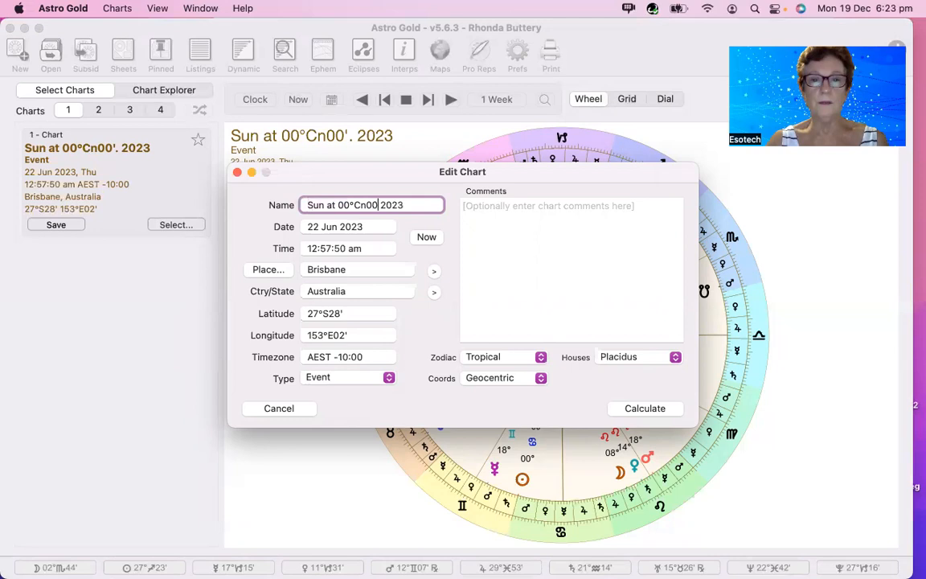
key(BackSpace)
key(BackSpace)
key(BackSpace)
key(BackSpace)
key(BackSpace)
key(BackSpace)
key(BackSpace)
key(BackSpace)
key(BackSpace)
key(BackSpace)
key(BackSpace)
key(BackSpace)
key(BackSpace)
key(BackSpace)
text(Caner)
key(BackSpace)
key(BackSpace)
key(BackSpace)
key(BackSpace)
text(ncer ingress)
key(BackSpace)
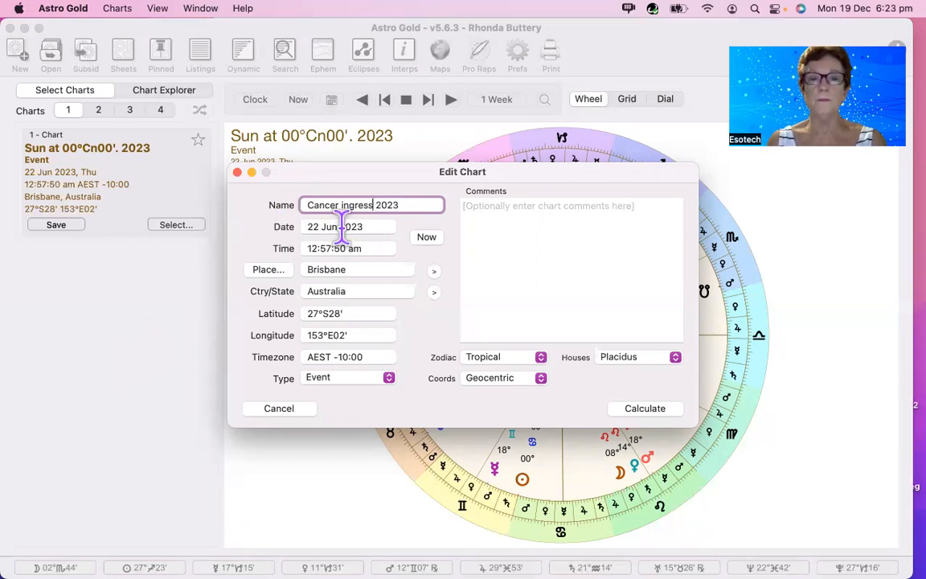
click(645, 409)
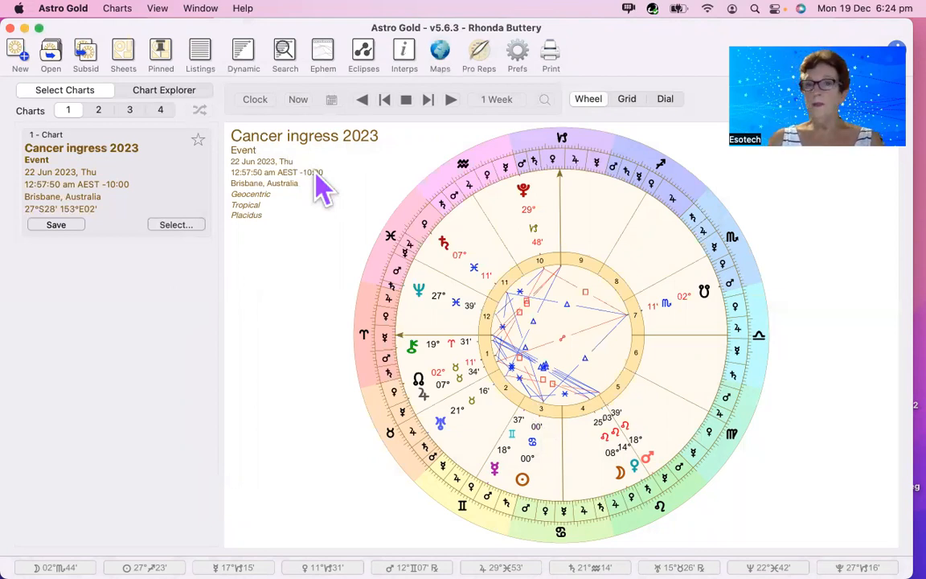
click(56, 226)
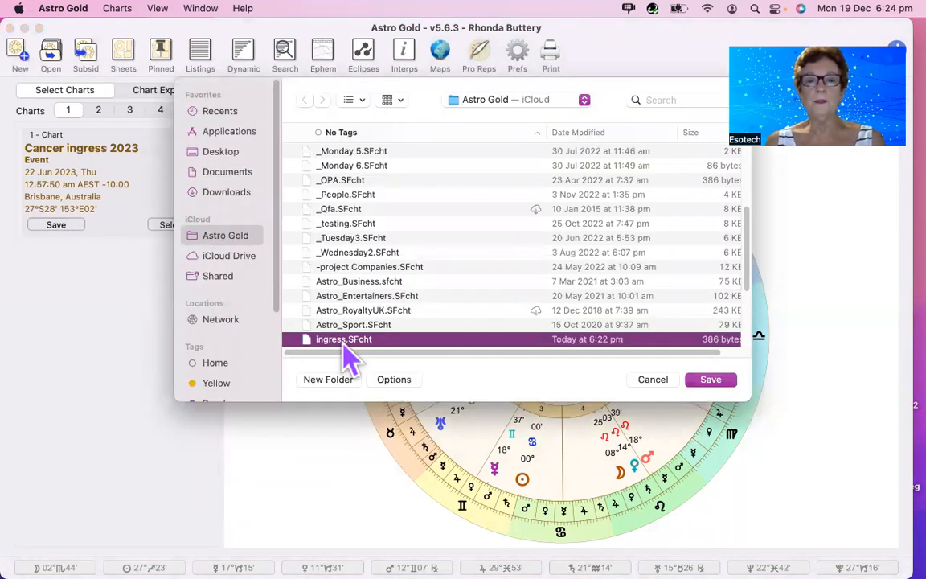
click(709, 381)
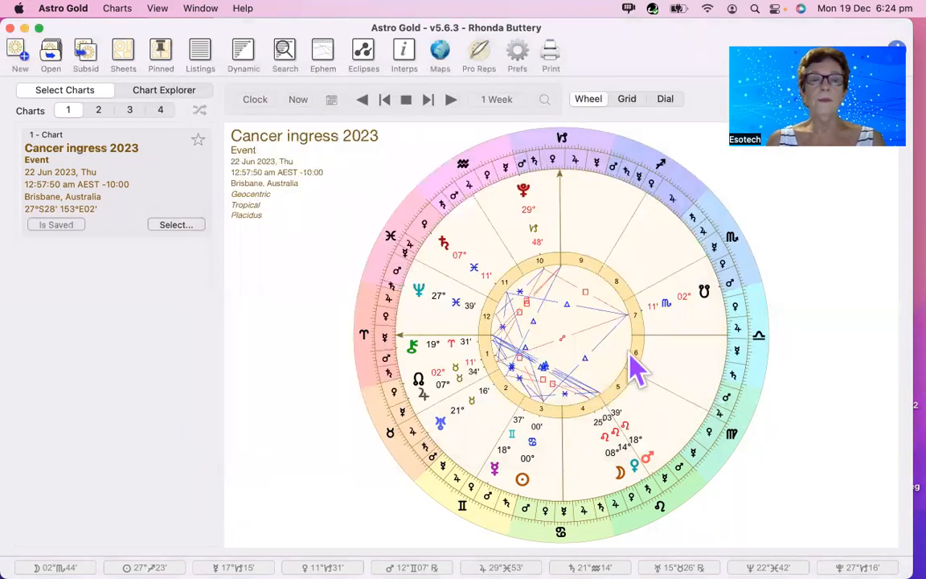
Rename the saved Sun at 00°Ar00' chart in the ingress file to Aries ingress 2023 and close the saved charts list
click(56, 52)
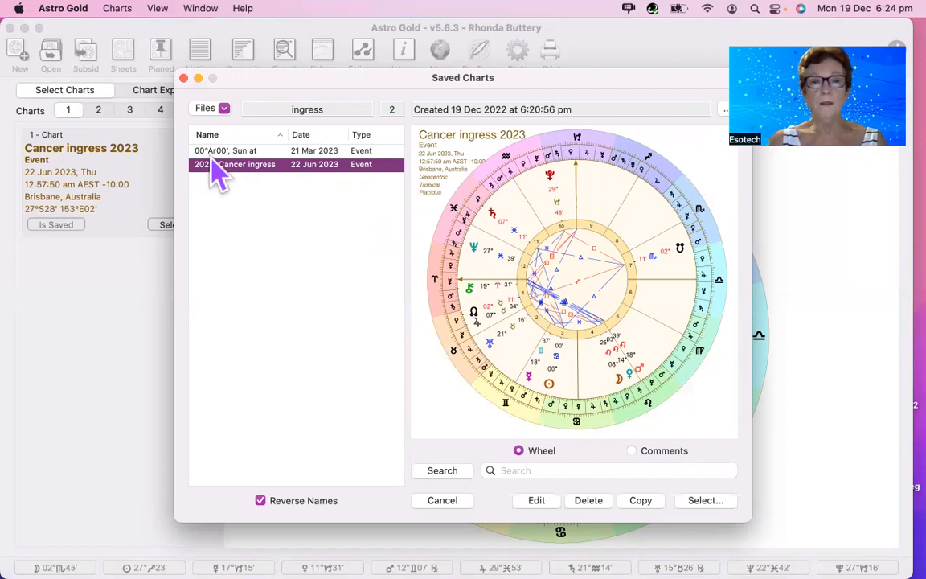
key(Up)
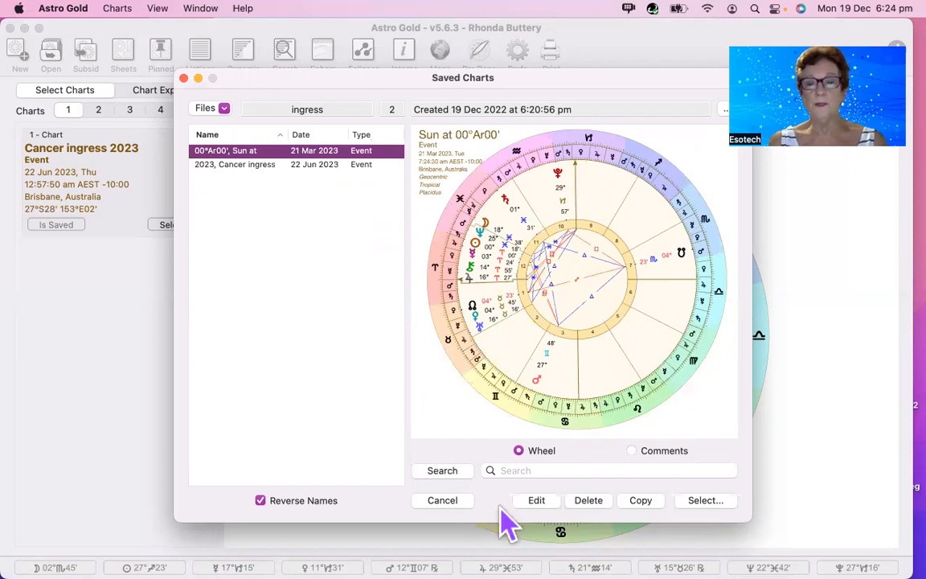
click(536, 502)
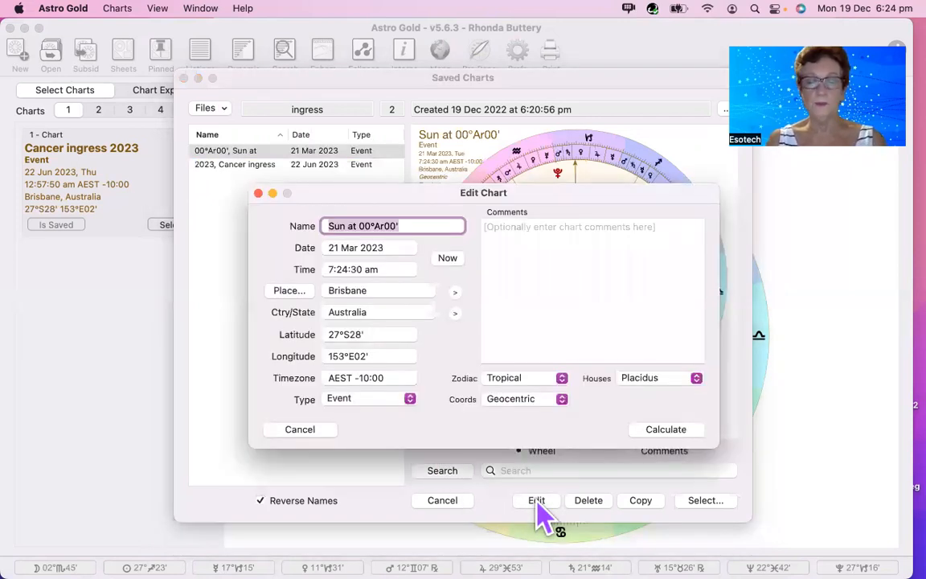
text(Aries ingress 2023)
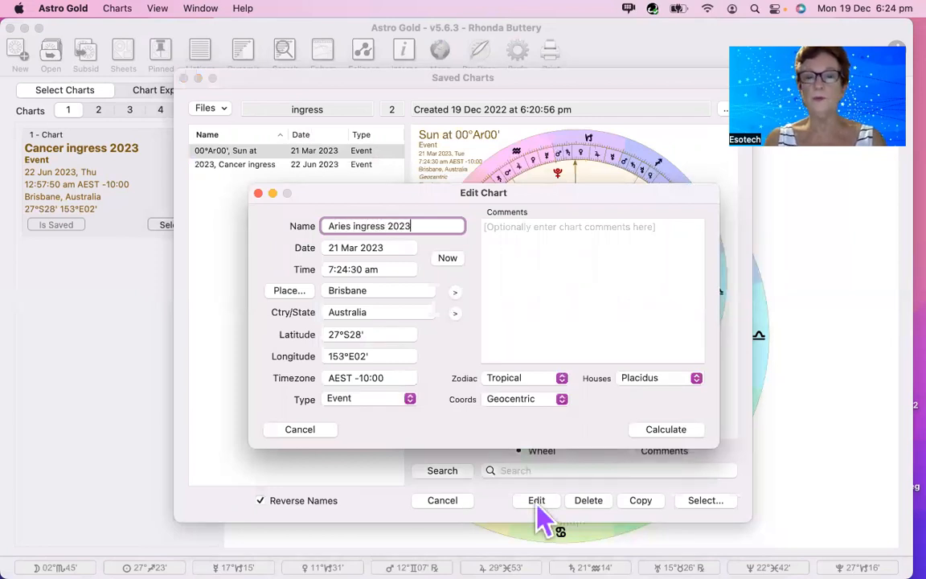
click(661, 430)
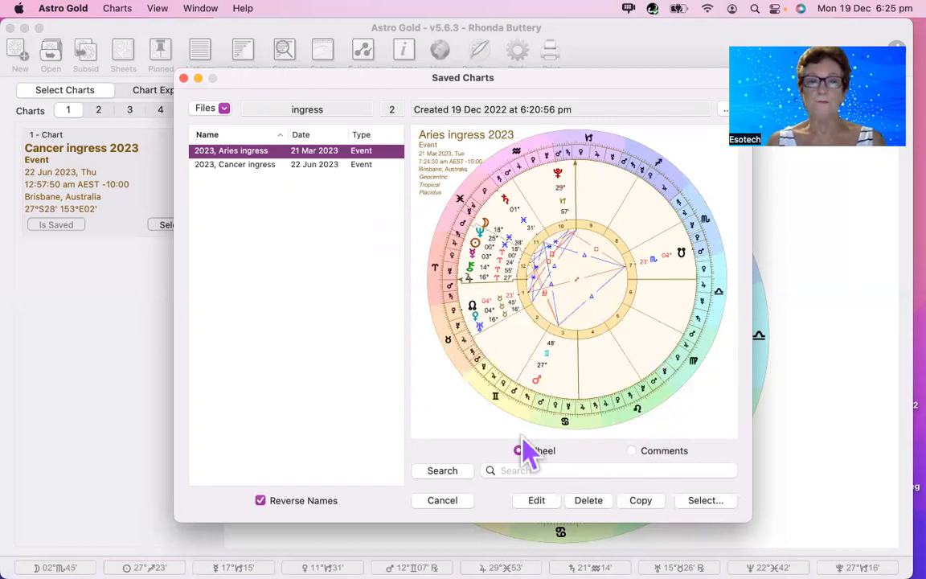
click(184, 79)
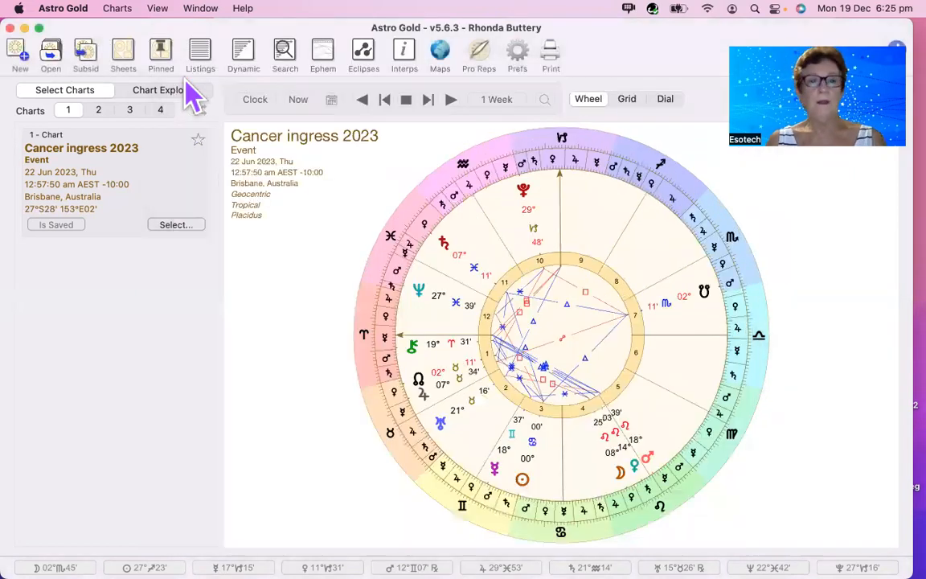